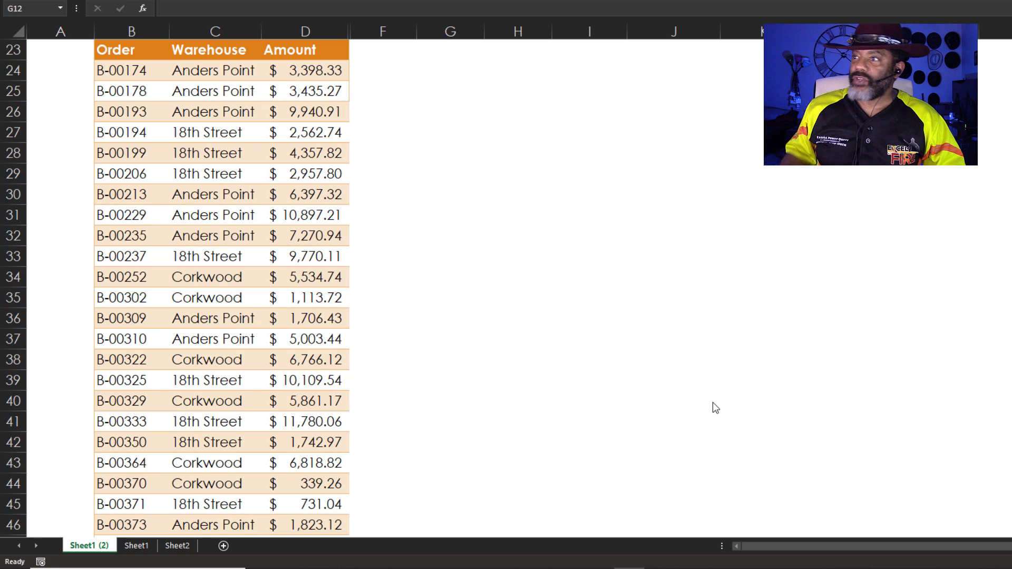
Step: Sort the order list from lowest to highest total and try toggling the warehouse checkboxes
scroll(713, 402, "down", 2)
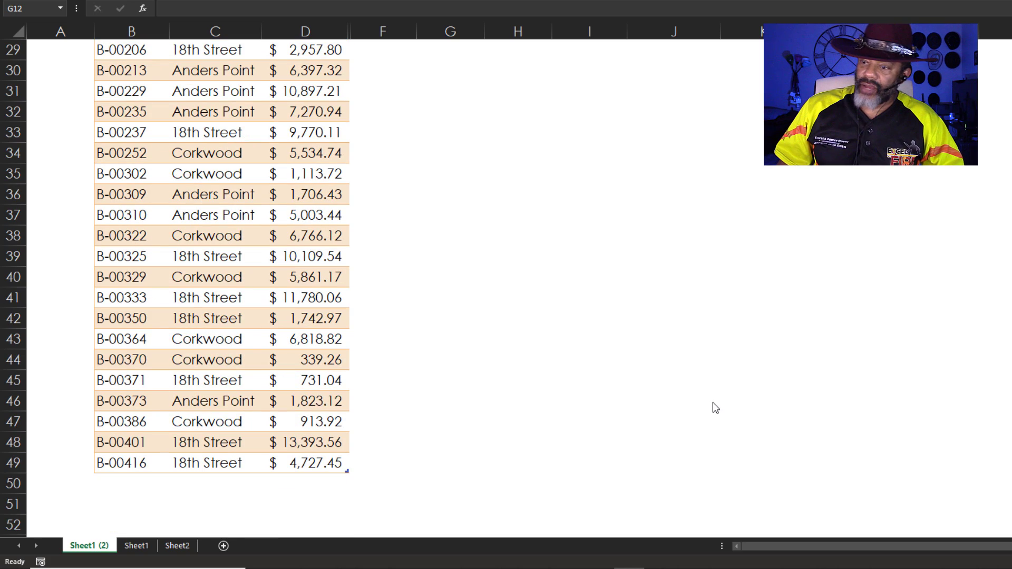
scroll(712, 403, "up", 8)
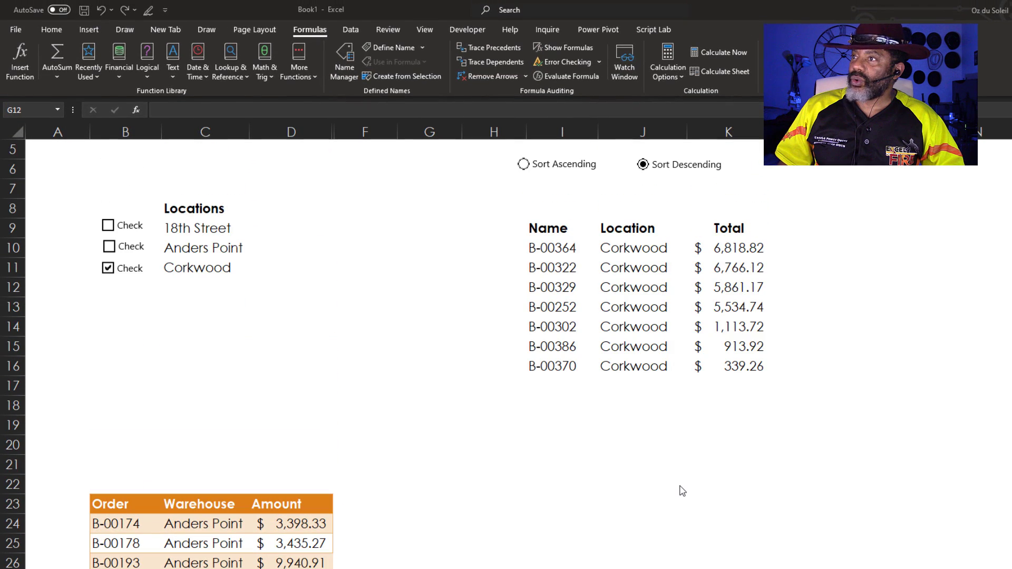
key("alt+Tab")
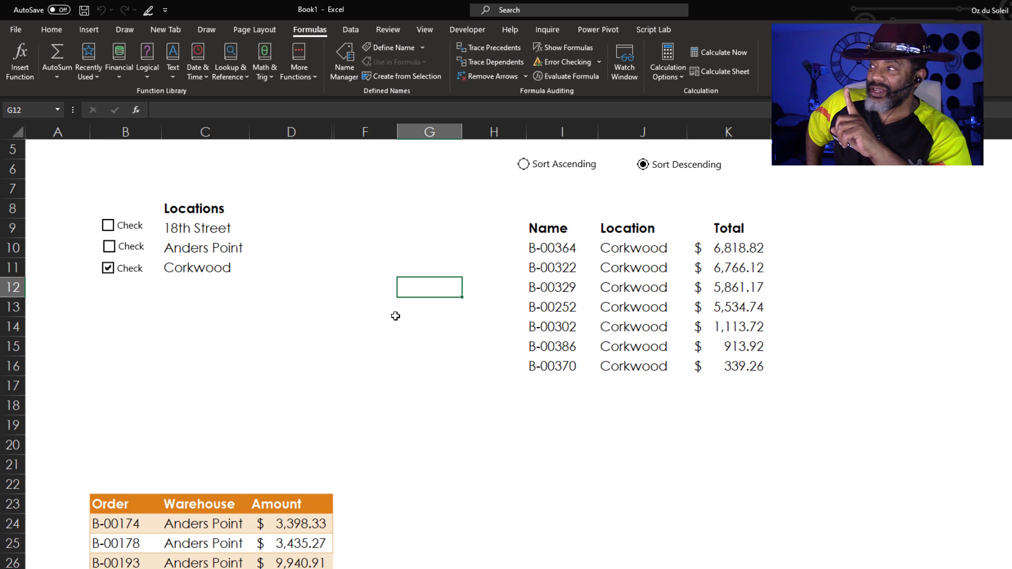
left_click(523, 165)
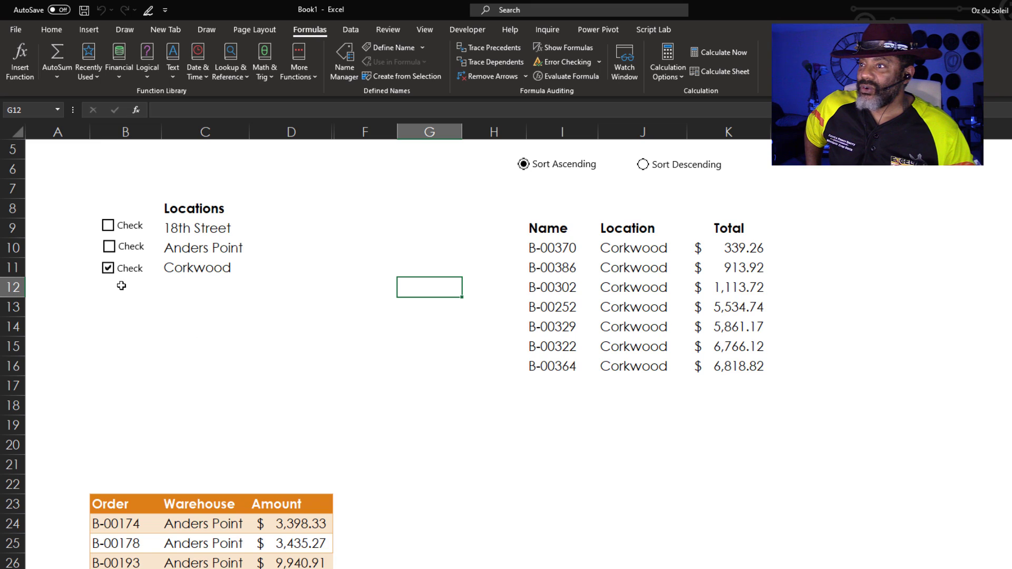
left_click(107, 269)
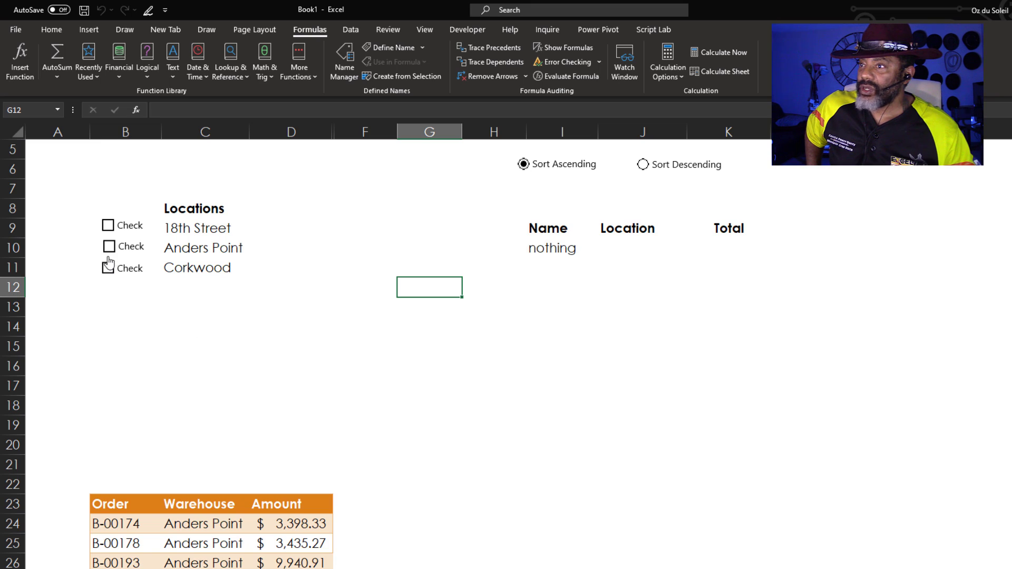
left_click(109, 247)
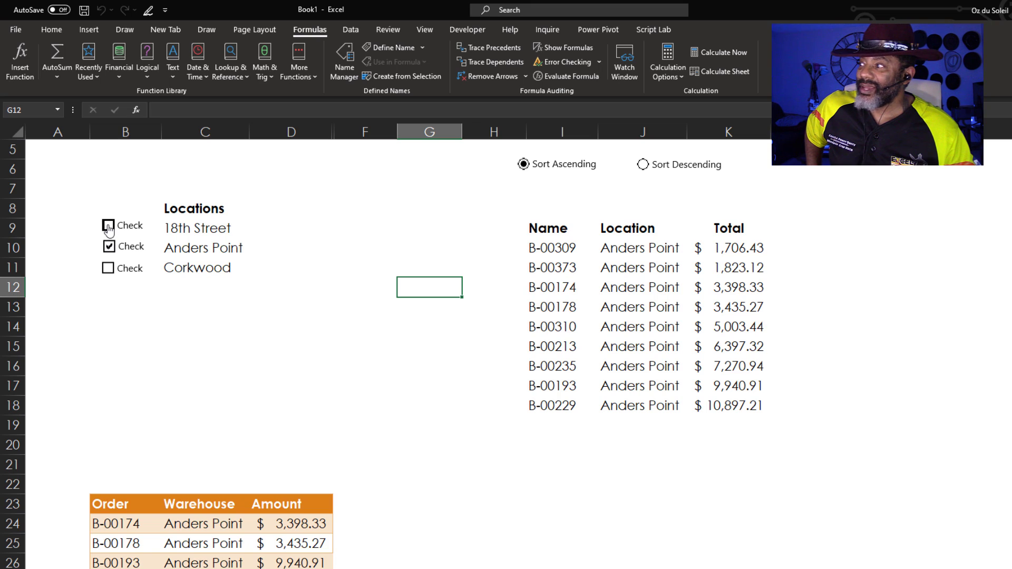
left_click(108, 226)
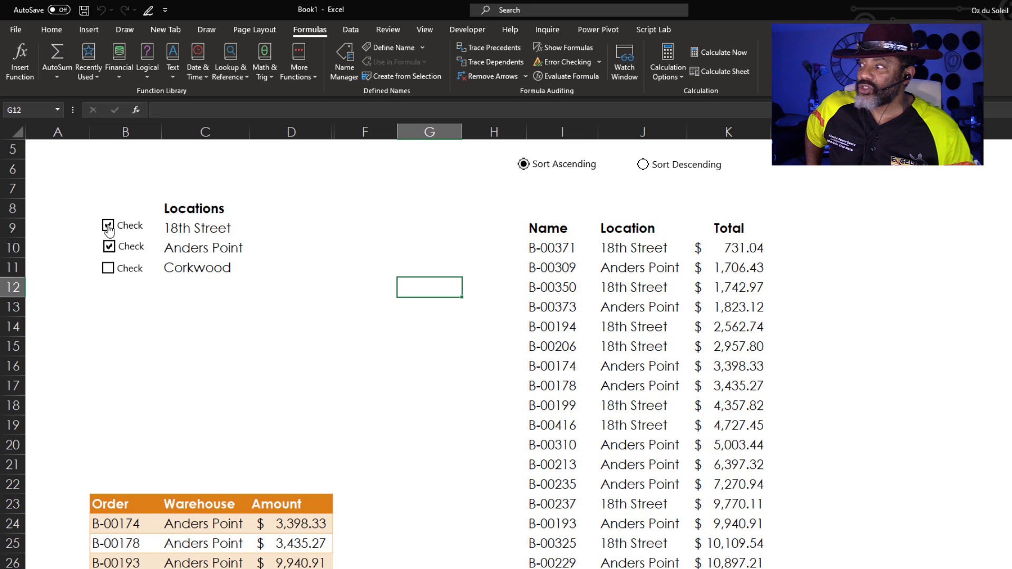
left_click(108, 268)
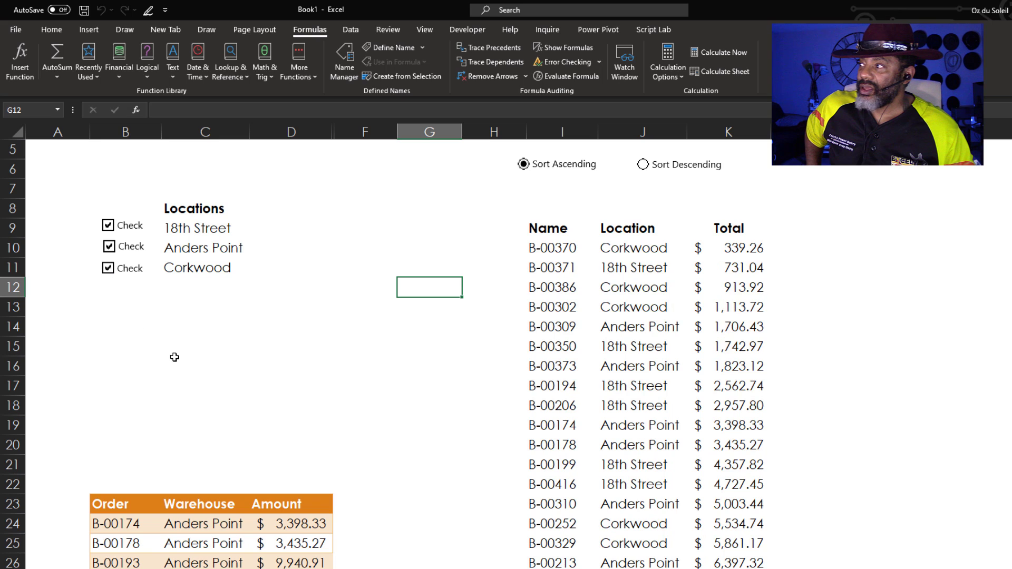
Step: Switch to descending order and untick Anders Point and Corkwood, leaving only 18th Street
left_click(643, 165)
scroll(407, 416, "down", 5)
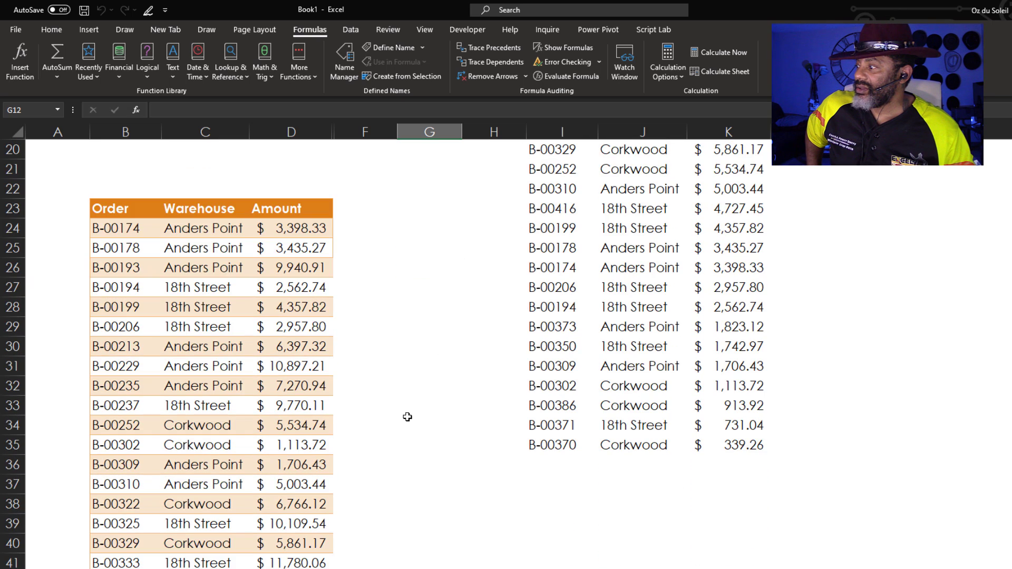
scroll(407, 417, "up", 6)
left_click(108, 346)
left_click(109, 325)
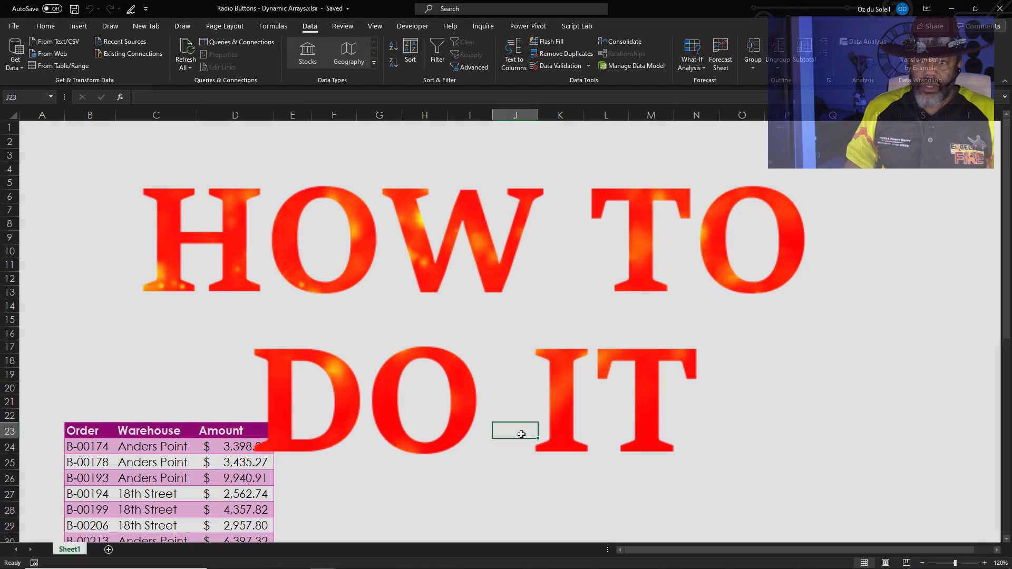
Step: Enter 18th Street, Anders Point and Corkwood in D7:D9 and the heading Warehouse in D6
scroll(521, 434, "down", 6)
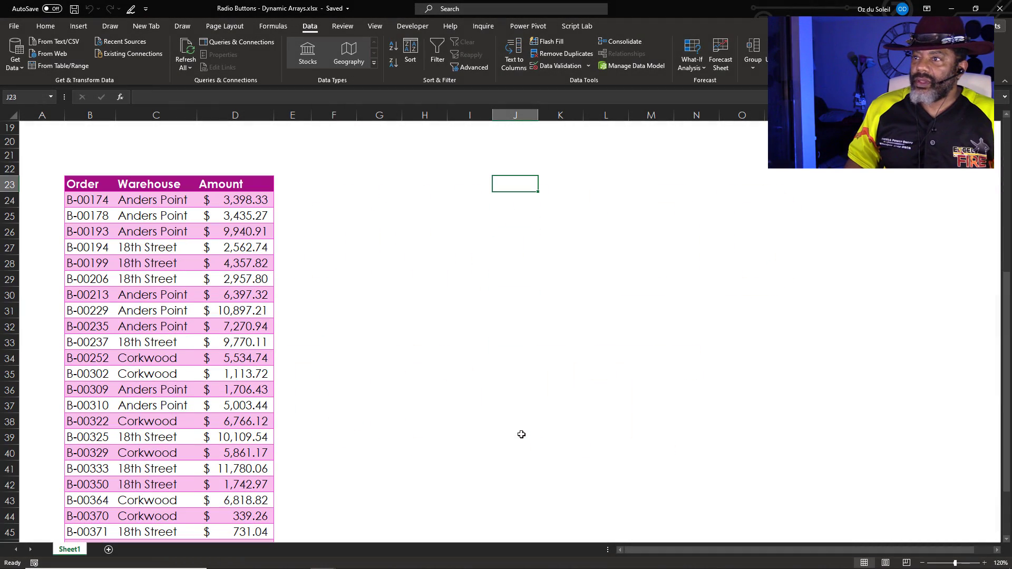
scroll(521, 434, "down", 2)
scroll(521, 435, "up", 8)
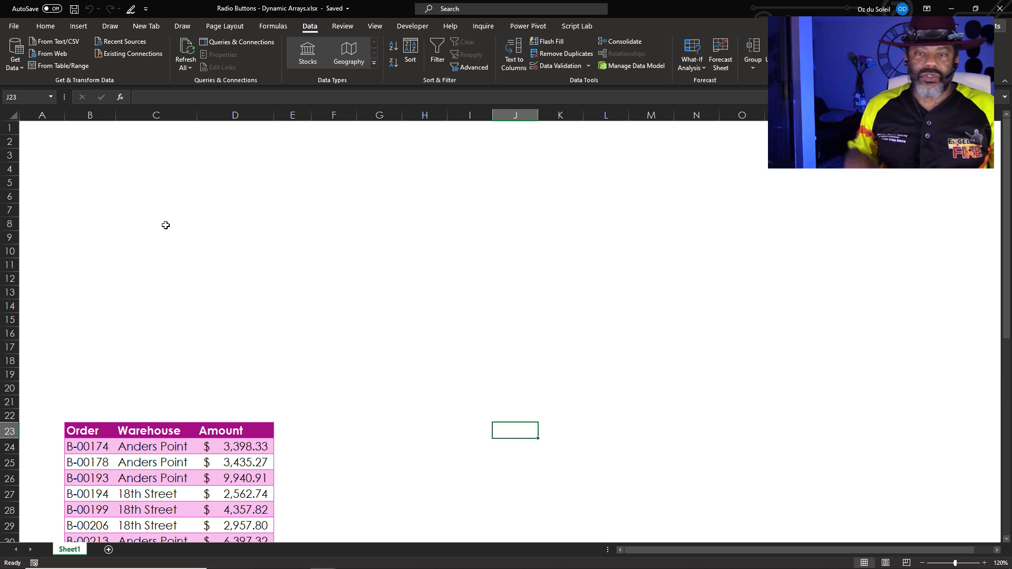
left_click(207, 206)
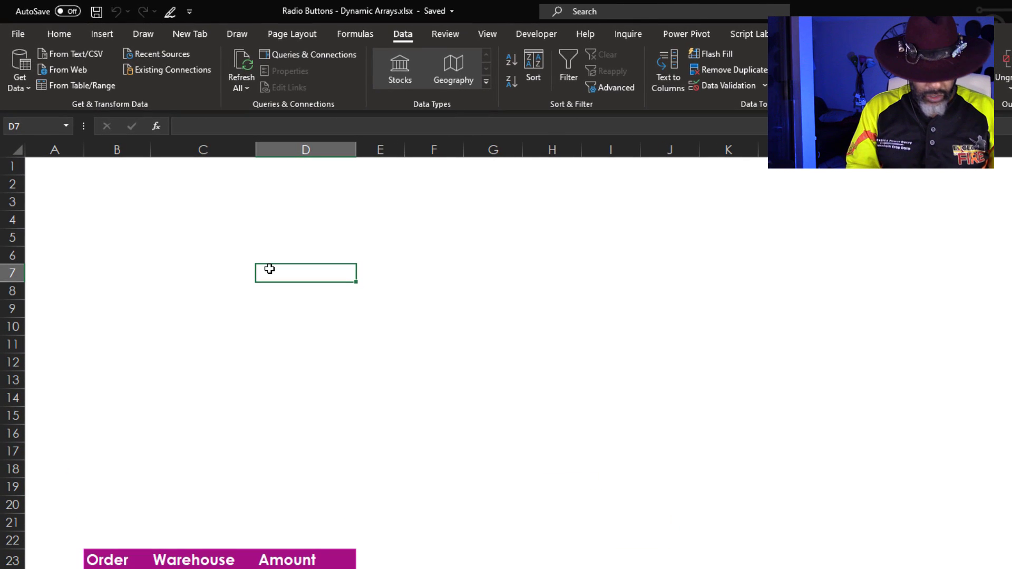
type("18th")
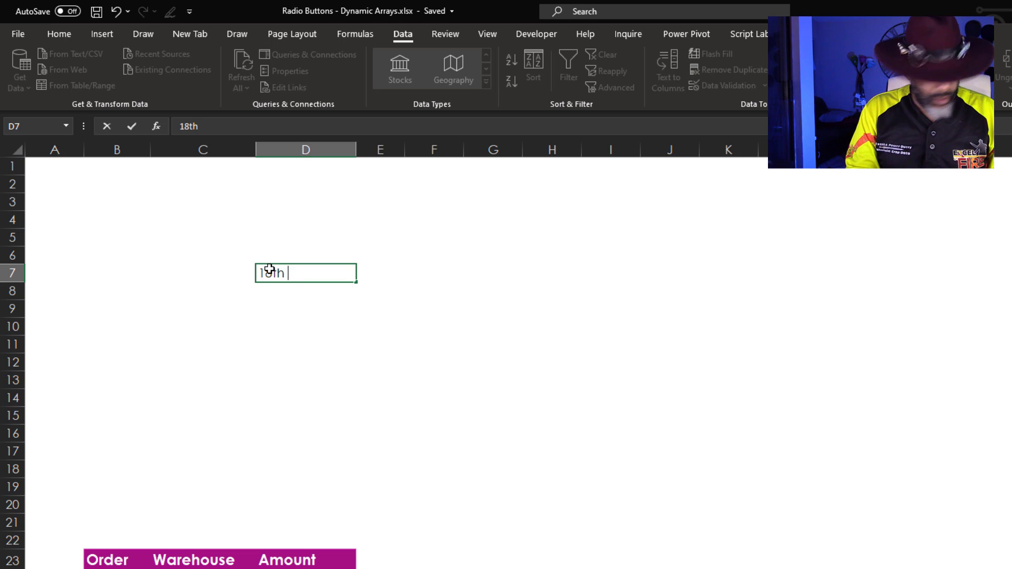
type(" Street")
key("Return")
type("Anders Point")
key("Return")
type("Corkwood")
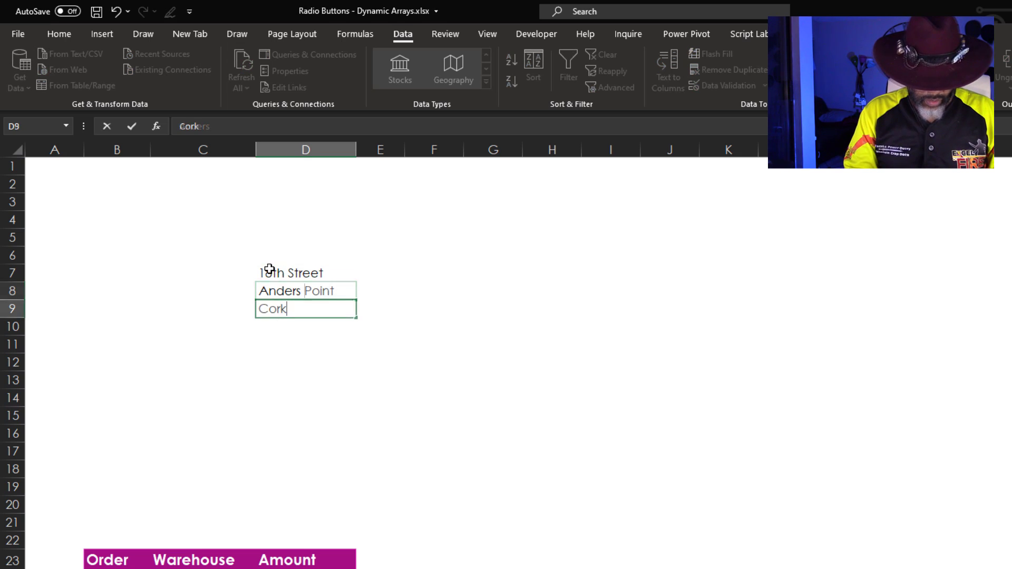
left_click(268, 255)
type("Warehouse")
key("ctrl+Return")
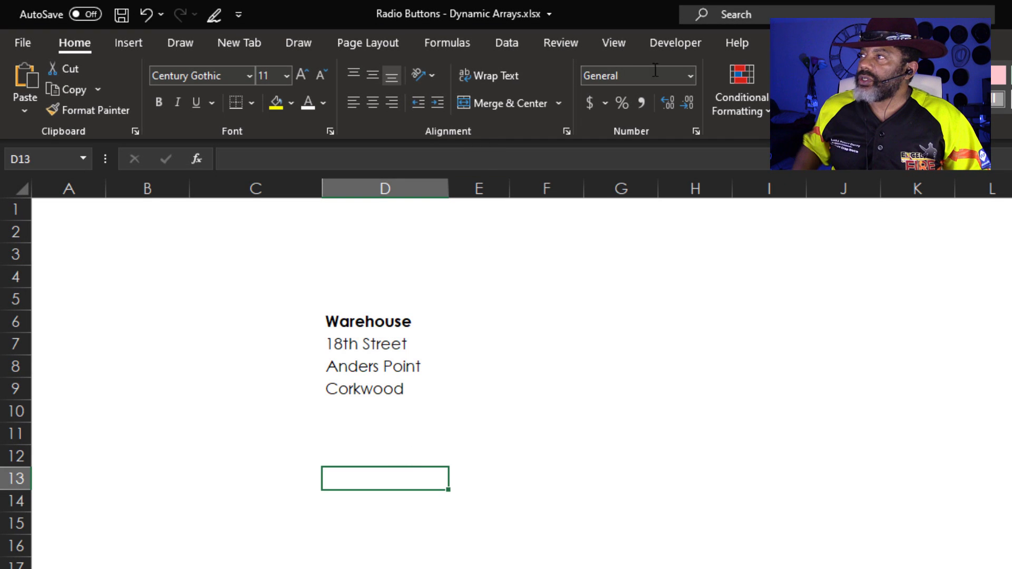
Step: Insert a Form Controls check box from the Developer tab and draw it in C7
left_click(684, 44)
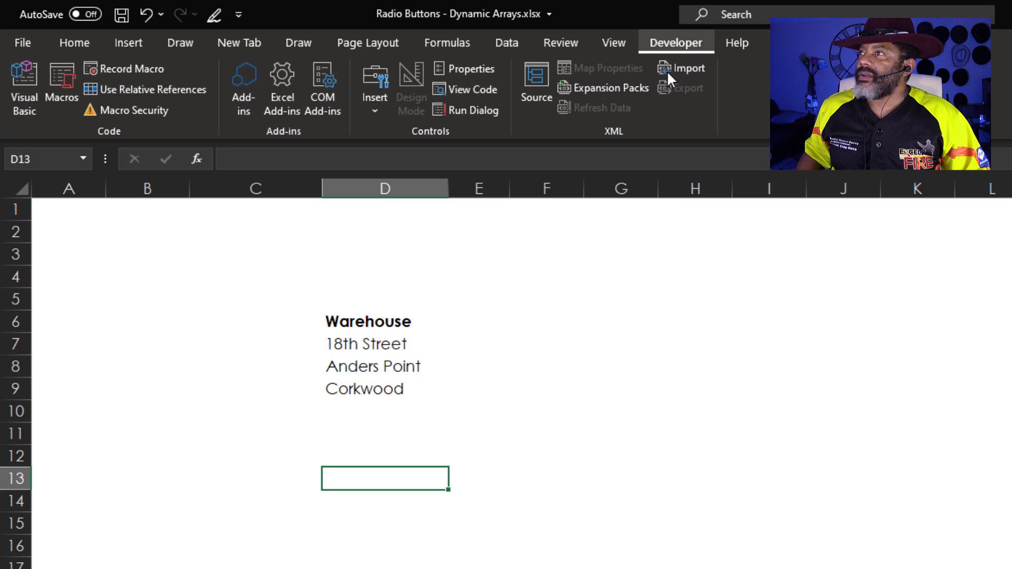
left_click(375, 109)
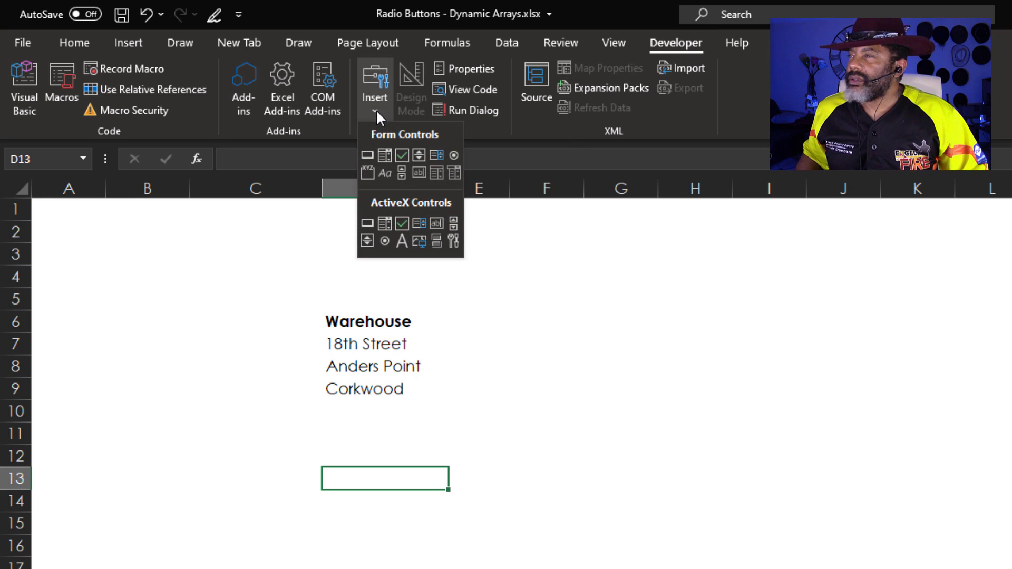
left_click(401, 156)
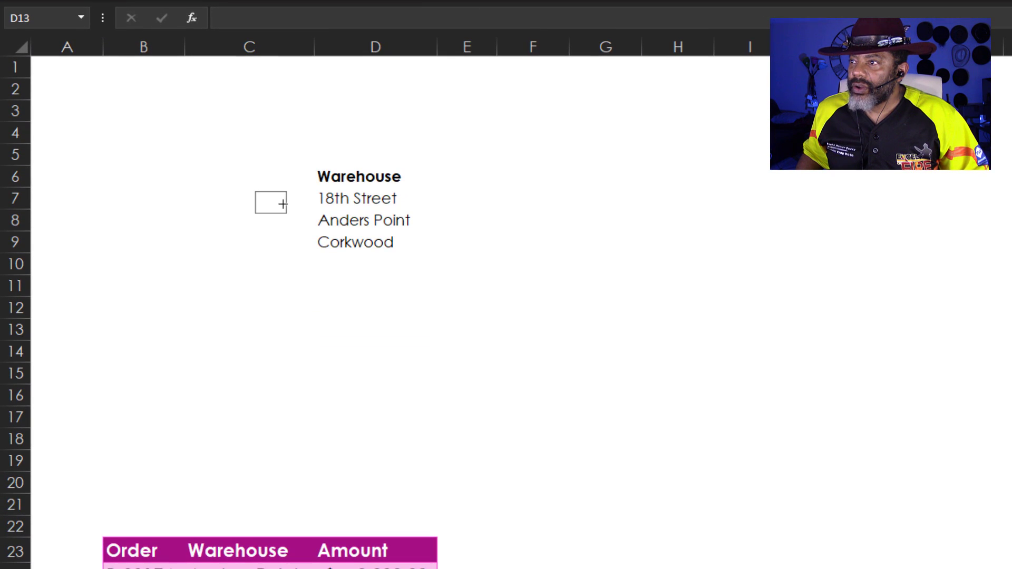
left_click_drag(283, 204, 283, 183)
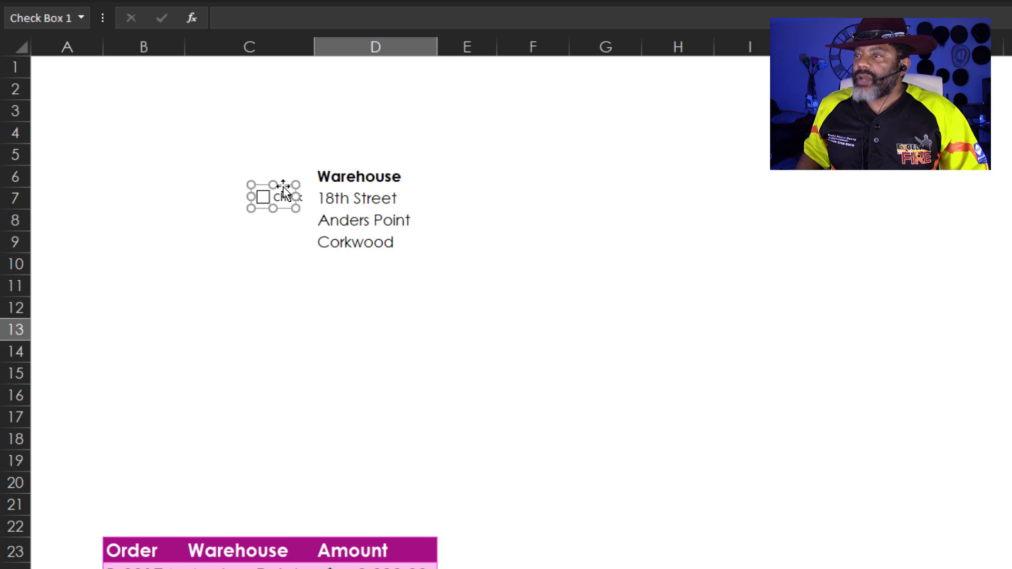
Step: Set the 18th Street checkbox's Format Control cell link to $E$7
right_click(283, 190)
left_click(356, 371)
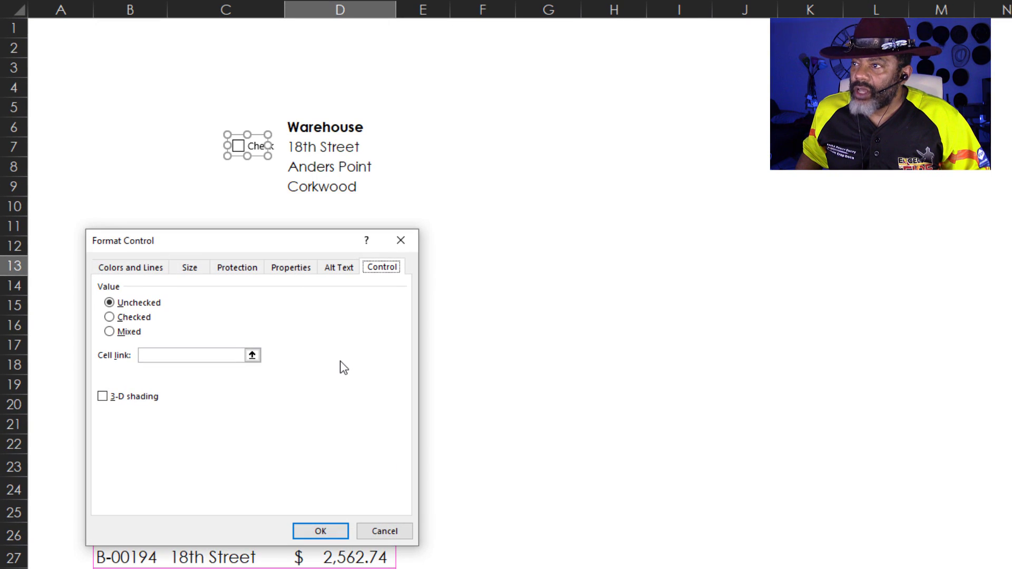
left_click(252, 356)
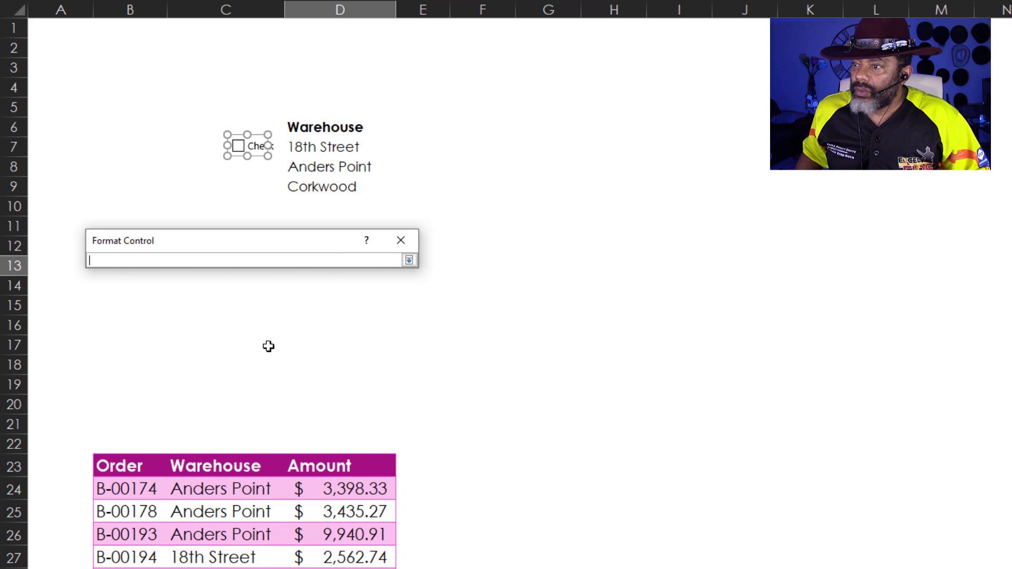
left_click(405, 142)
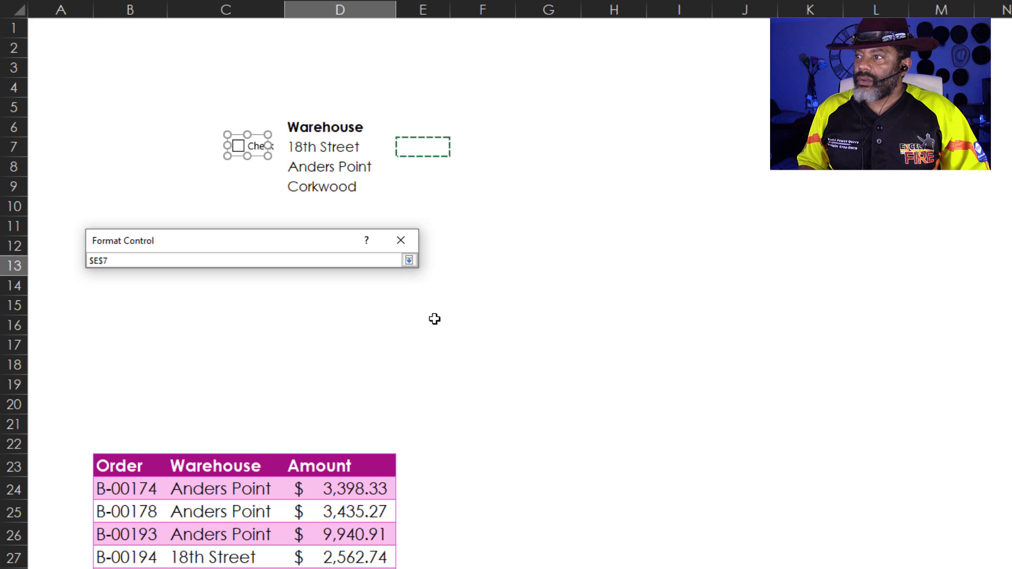
left_click(409, 260)
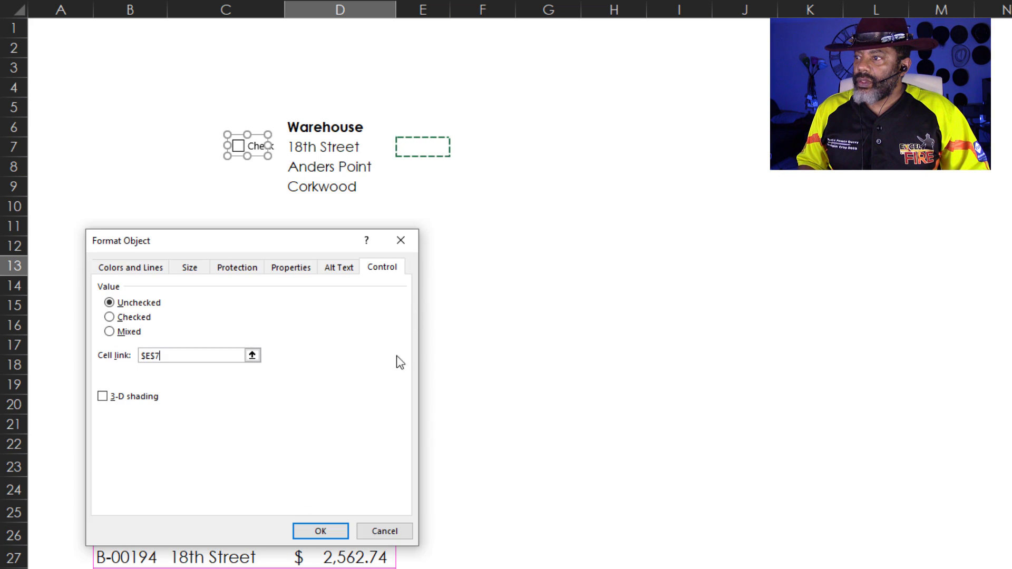
left_click(318, 529)
left_click(253, 173)
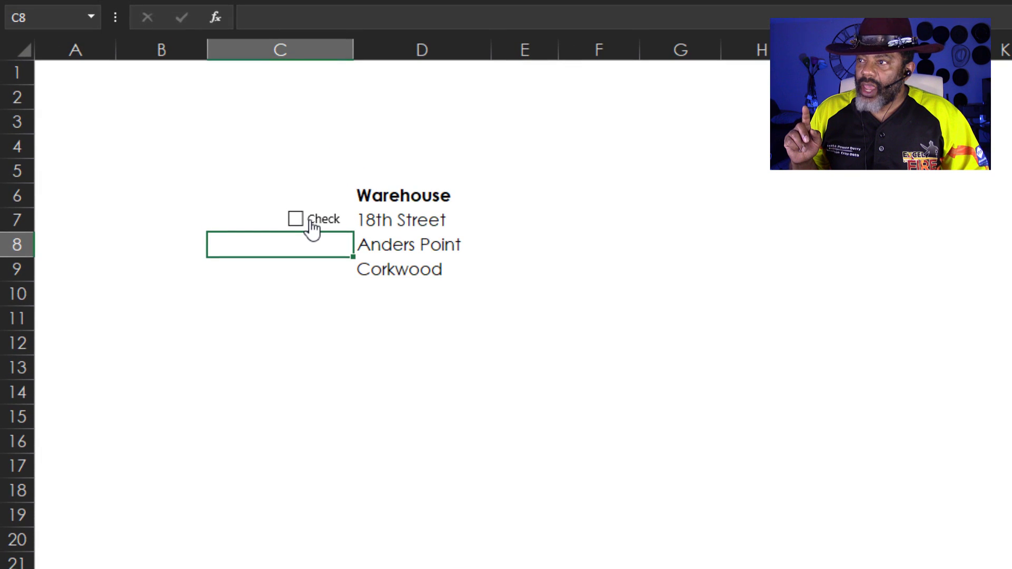
Step: Edit the checkbox caption to remove its 'Check' label
right_click(311, 222)
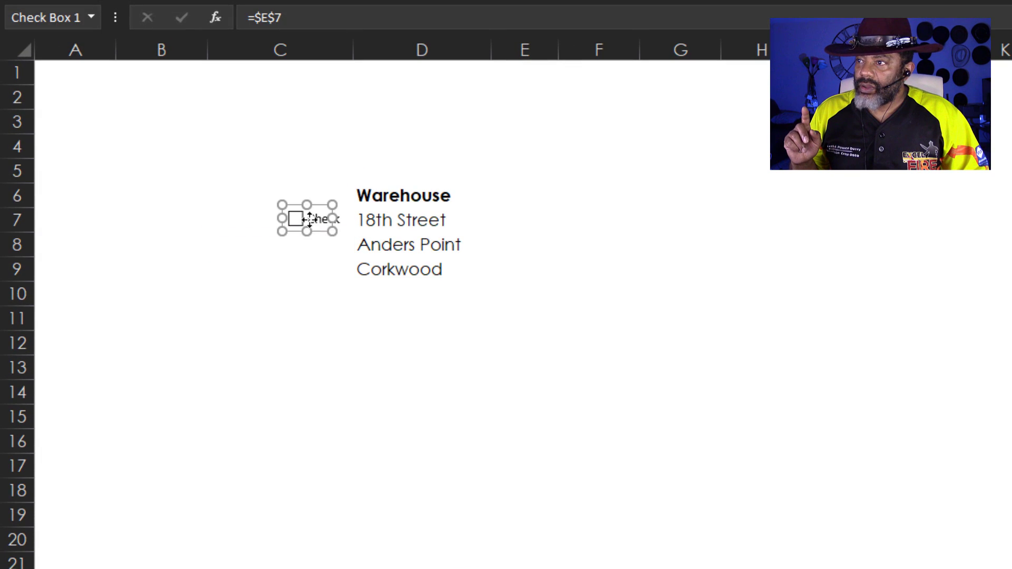
key("Escape")
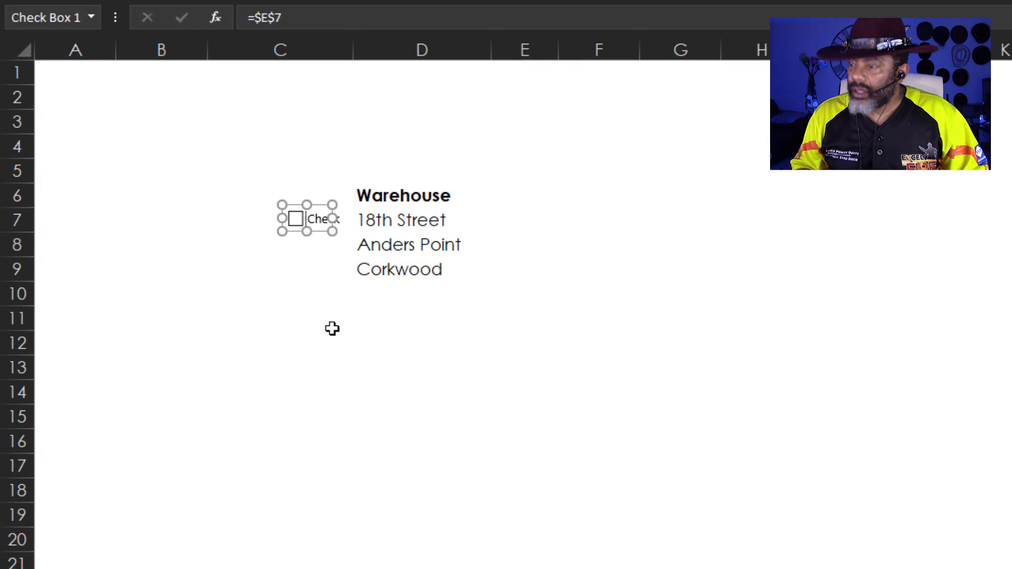
type("Ex")
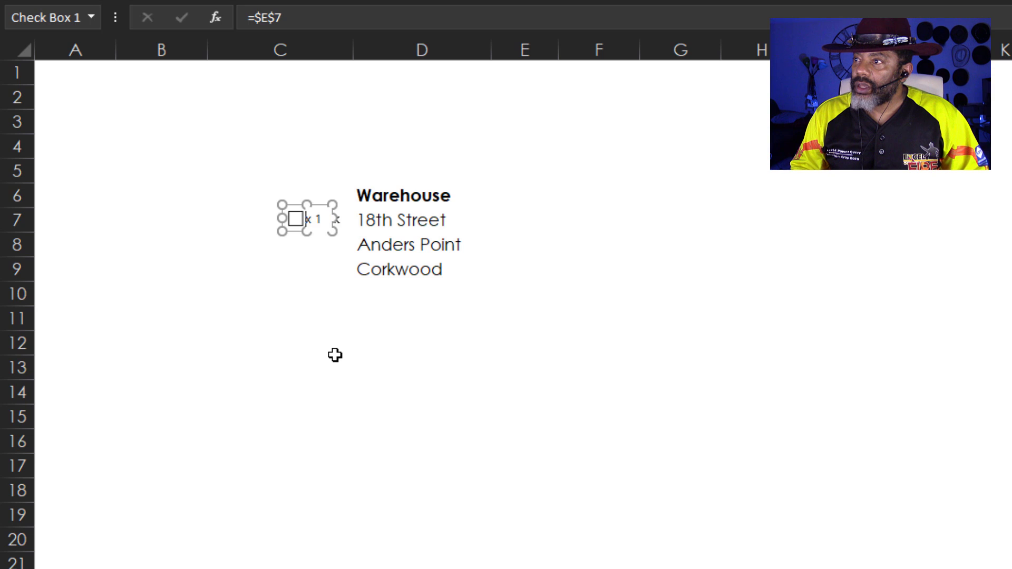
left_click(335, 355)
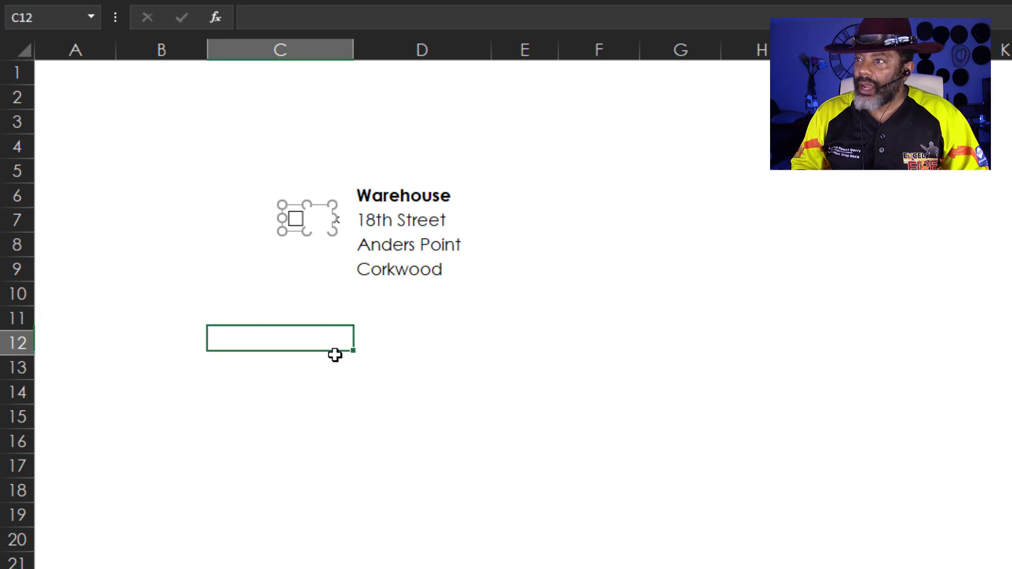
Step: Copy the checkbox, paste two copies in column C, and move one beside Anders Point
right_click(298, 225)
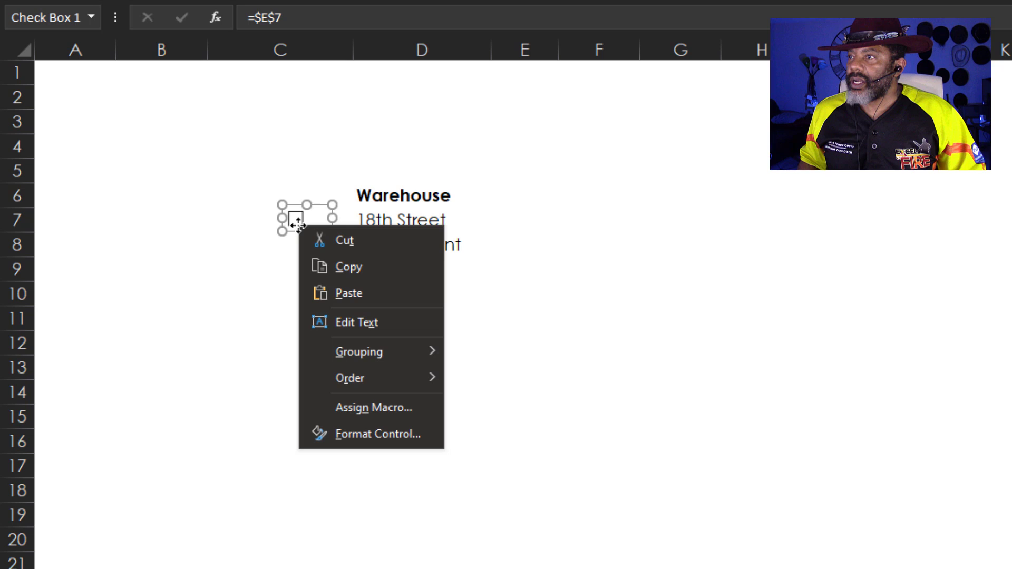
left_click(338, 267)
right_click(325, 322)
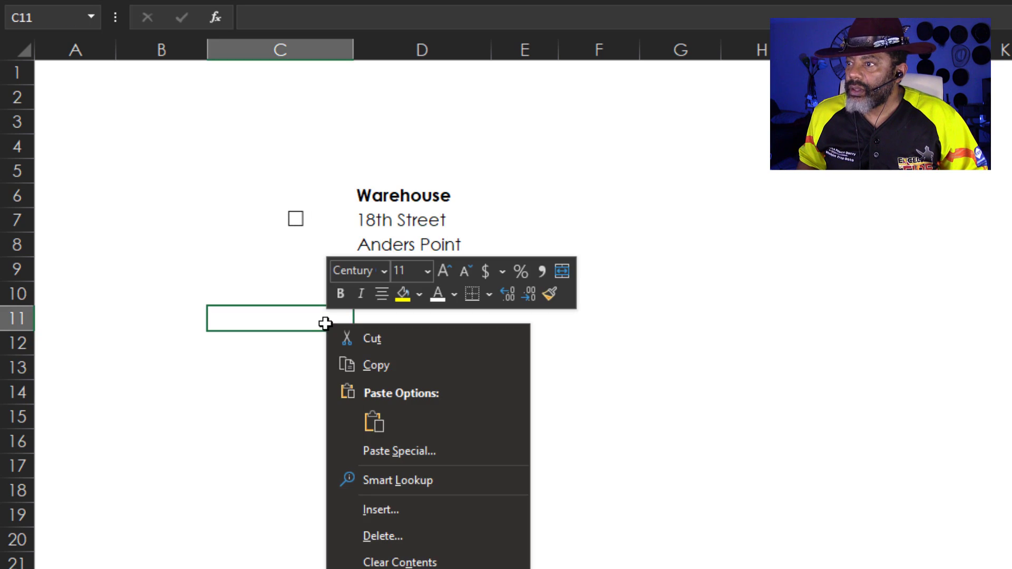
left_click(374, 420)
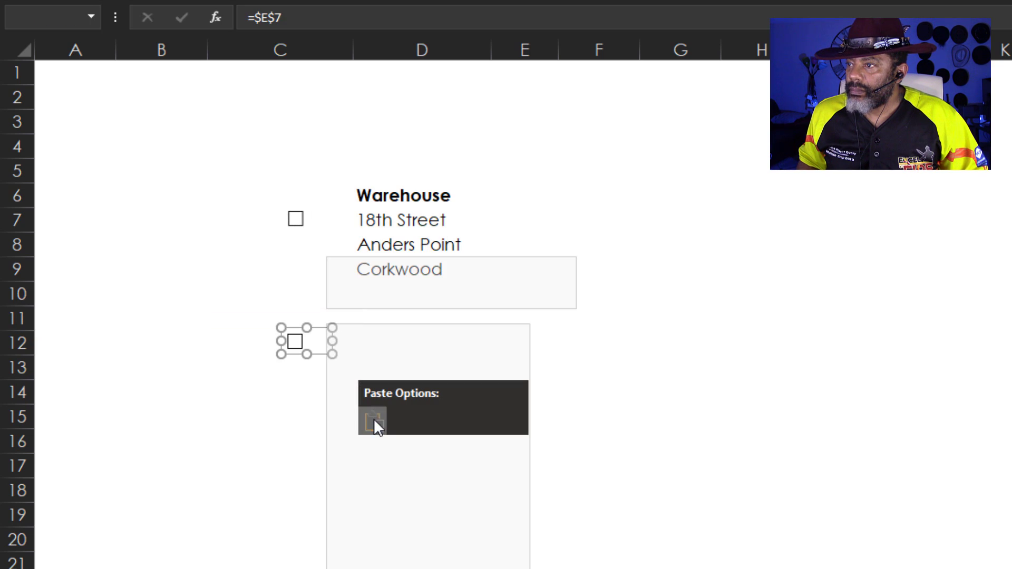
right_click(302, 291)
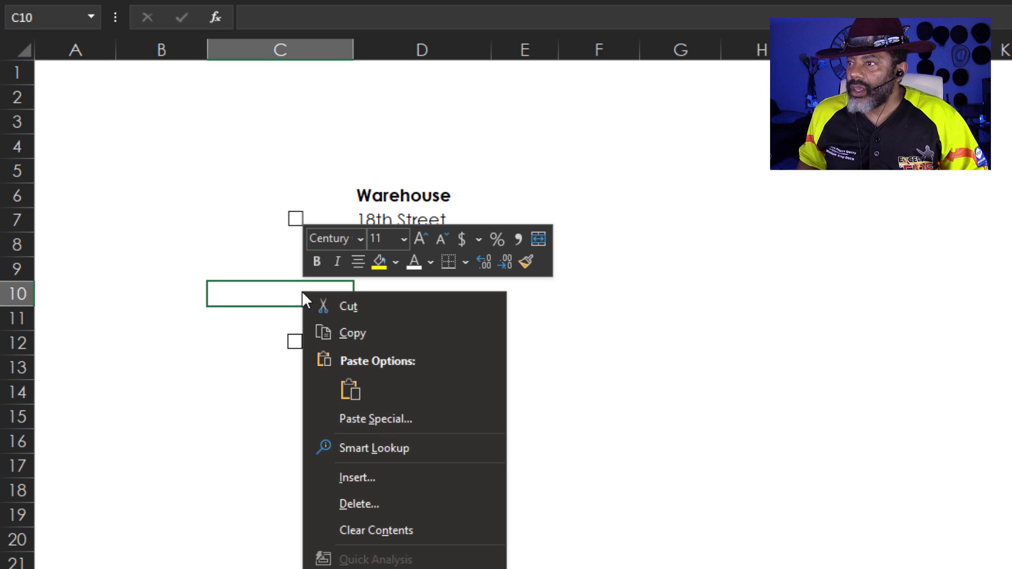
left_click(349, 389)
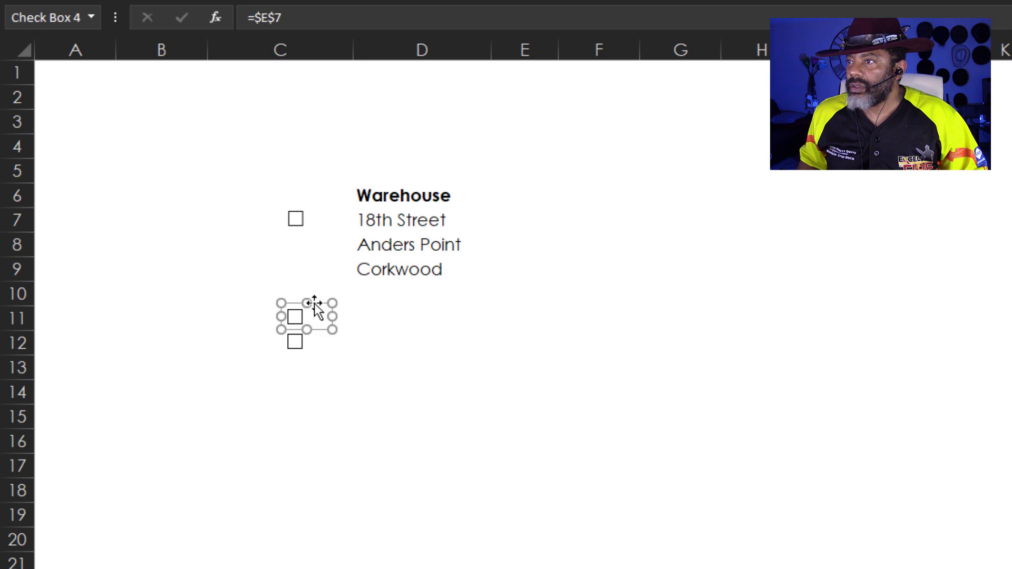
left_click_drag(315, 304, 312, 229)
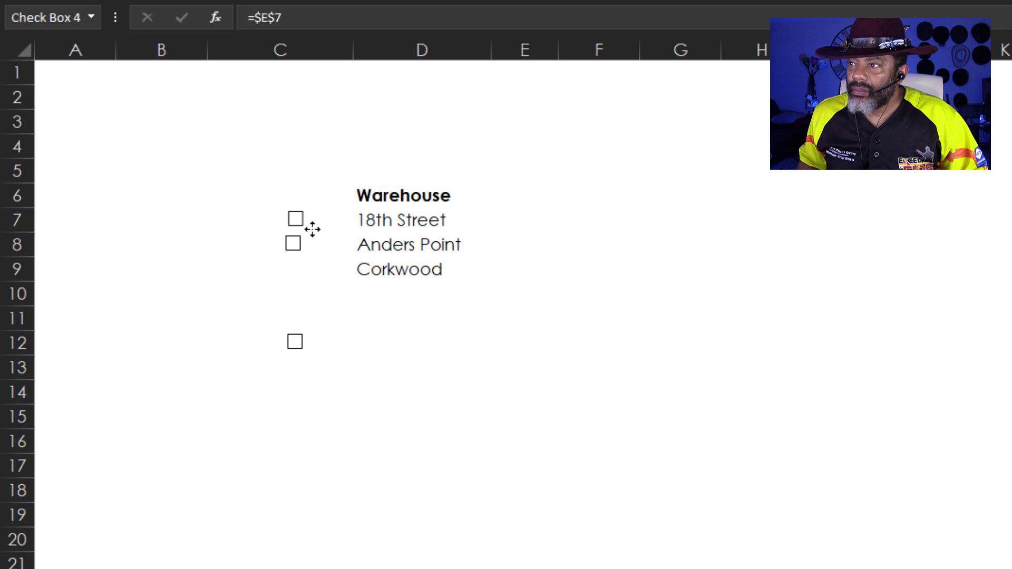
Step: Link the Anders Point checkbox to cell $E$8 via Format Control
right_click(312, 241)
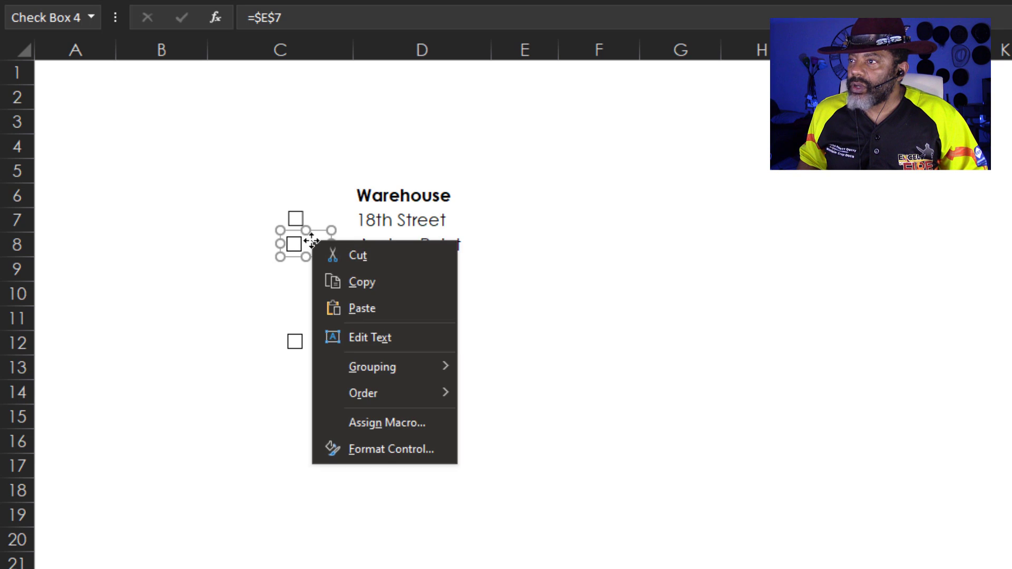
left_click(385, 449)
left_click(313, 479)
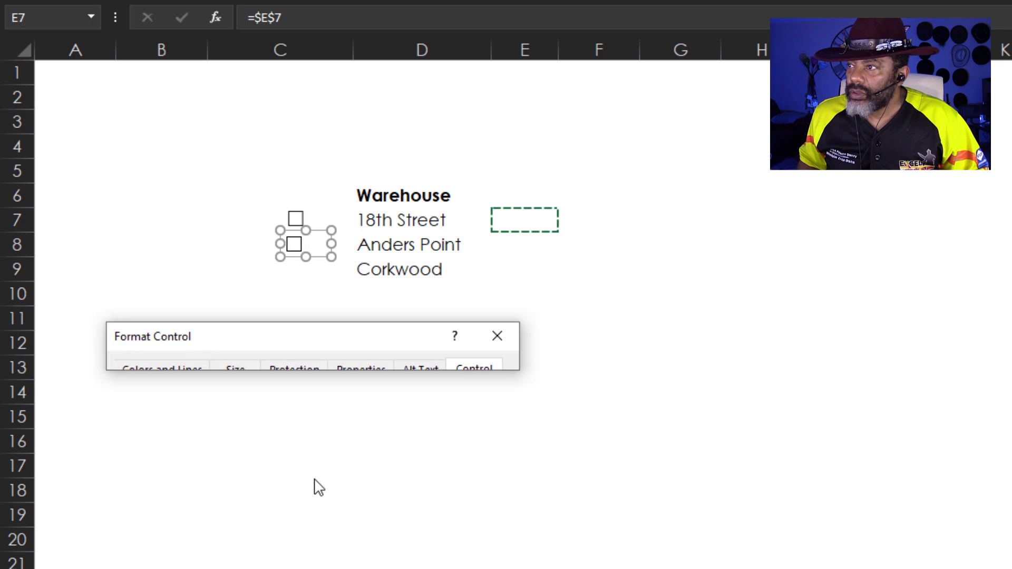
left_click(506, 239)
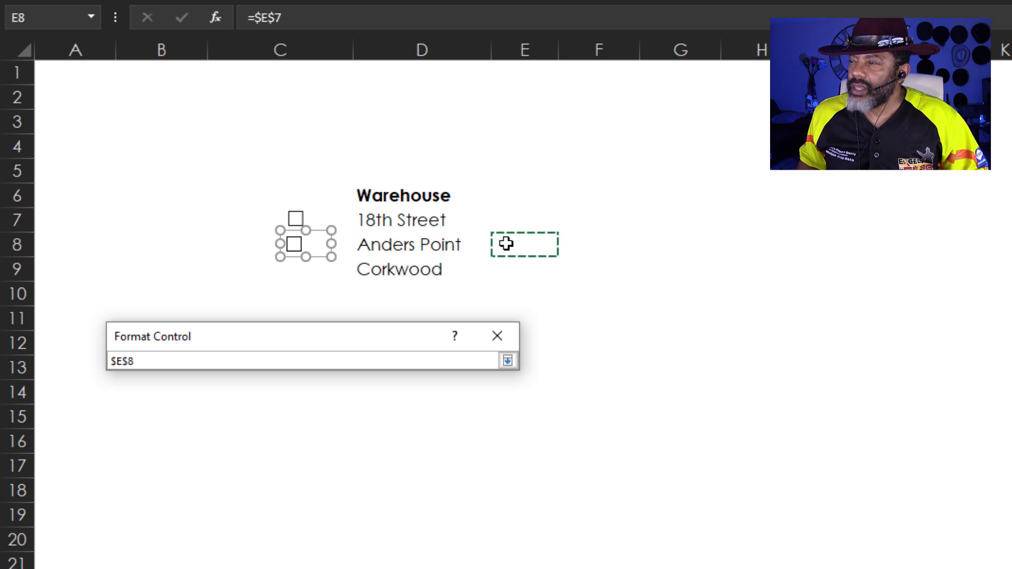
left_click(507, 360)
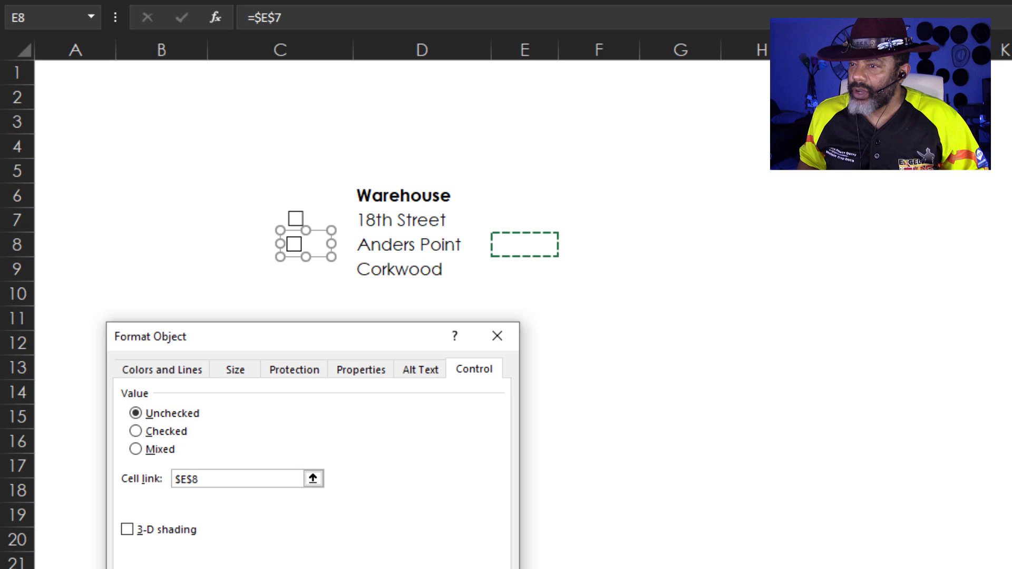
key("Return")
Step: Move the row-12 checkbox beside Corkwood and pick $E$9 as its cell link
right_click(298, 327)
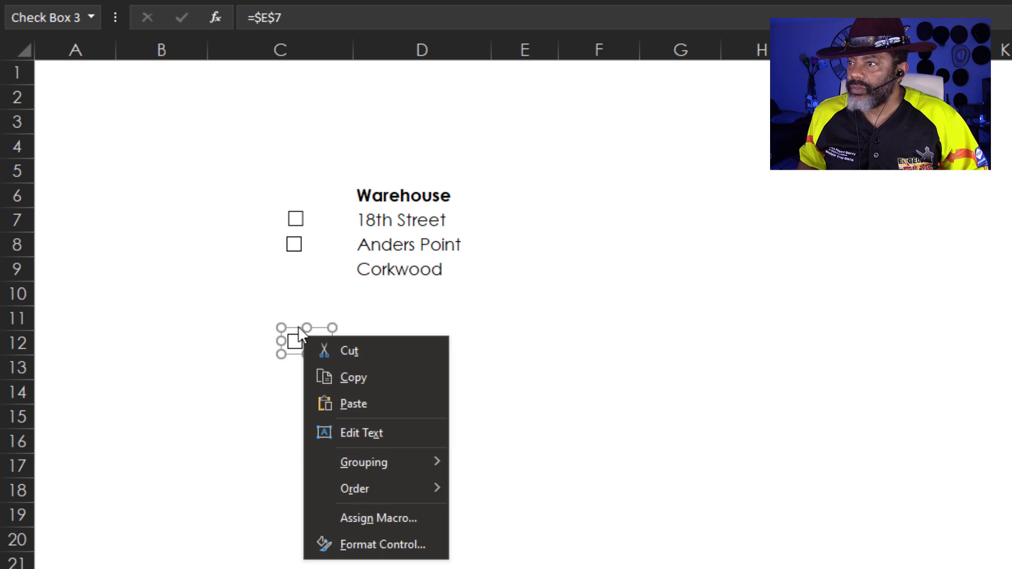
key("Escape")
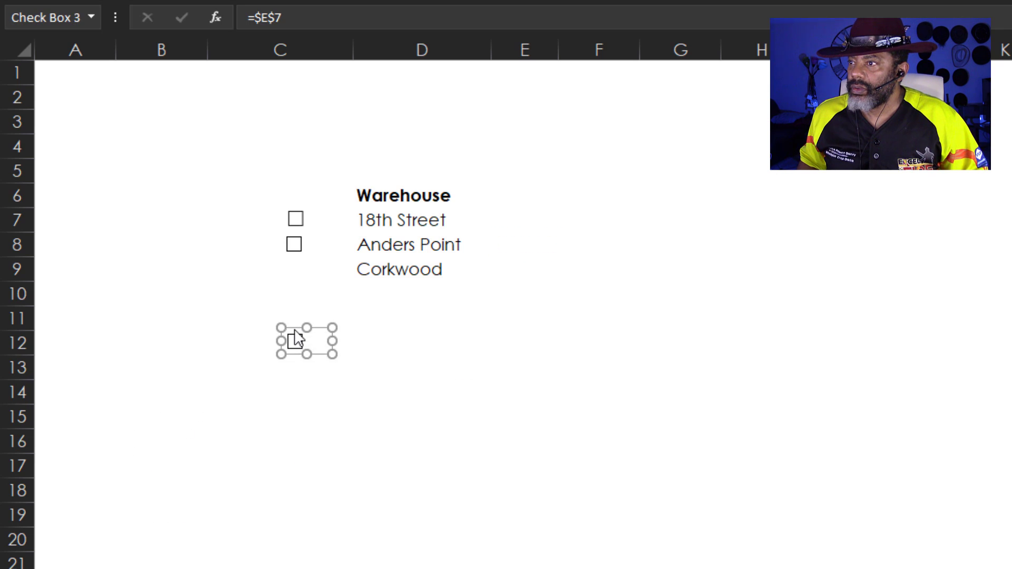
left_click_drag(293, 333, 296, 256)
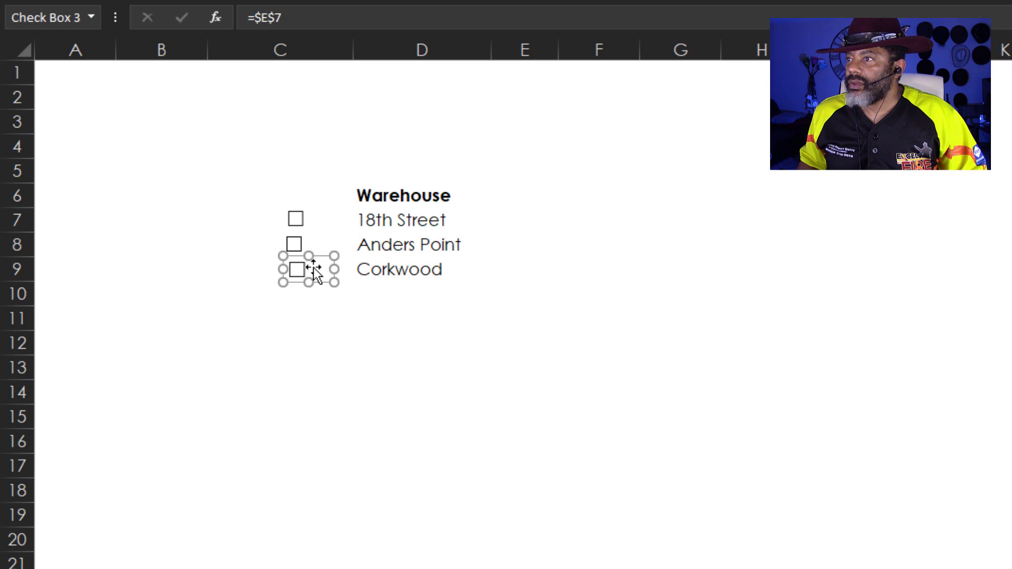
right_click(311, 267)
left_click(396, 475)
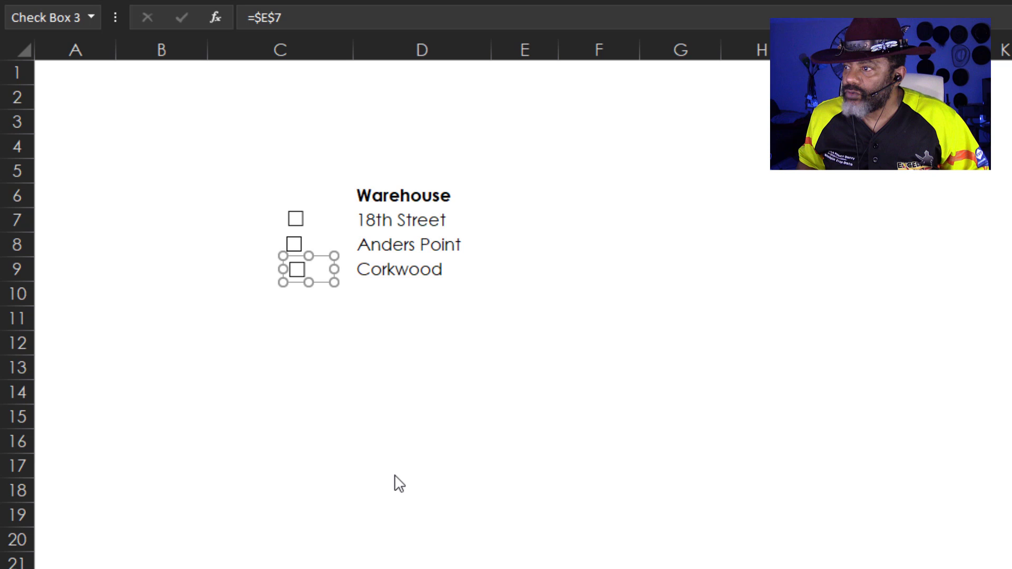
left_click(313, 480)
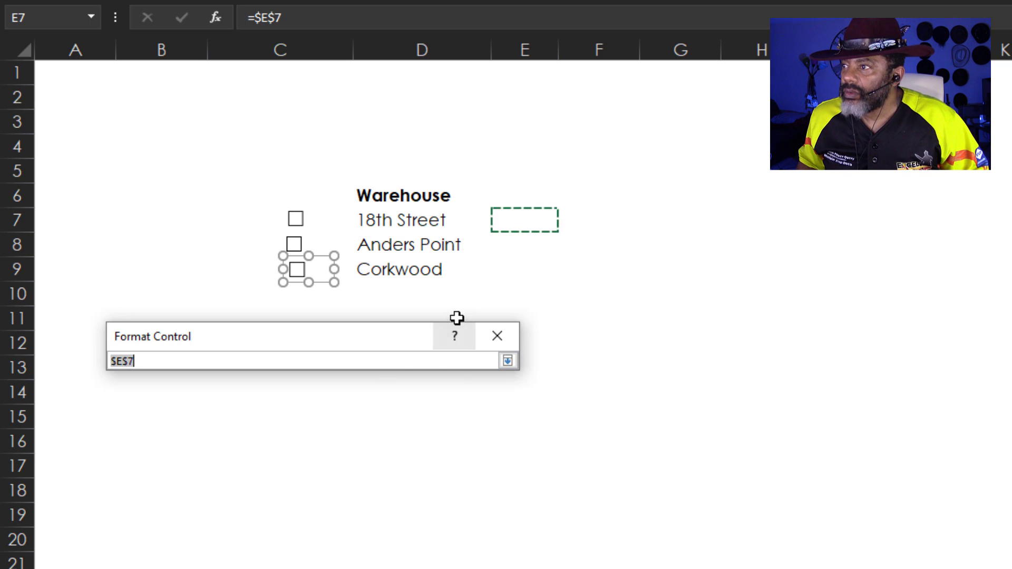
left_click(504, 271)
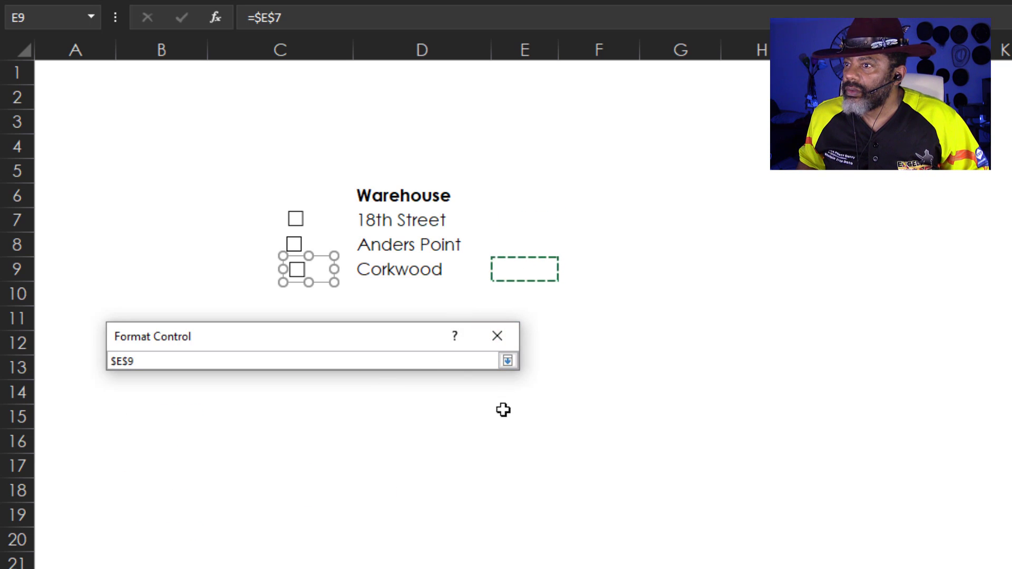
Step: Confirm the Corkwood checkbox's $E$9 cell link and deselect it
left_click(507, 362)
key("Return")
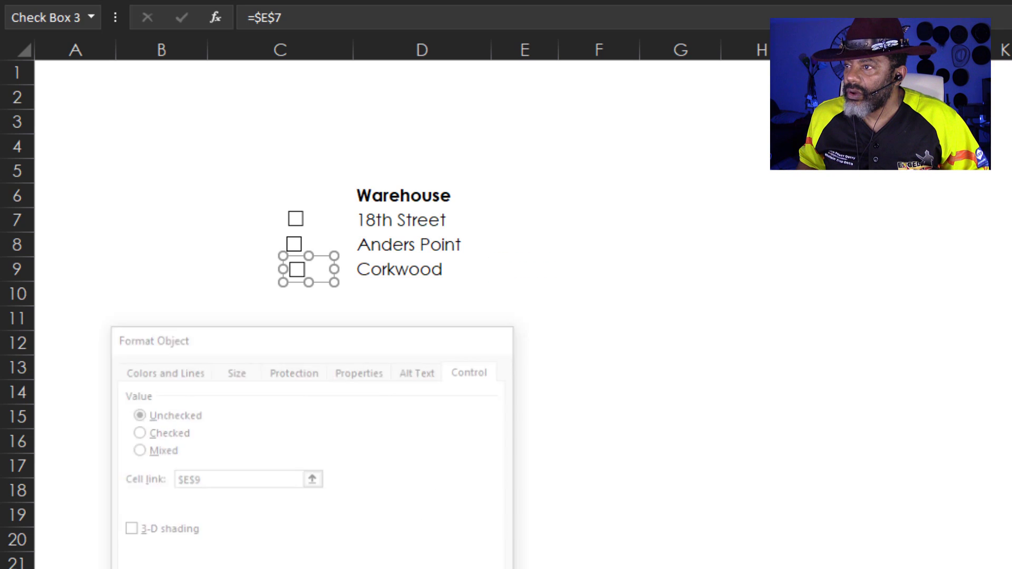
left_click(307, 341)
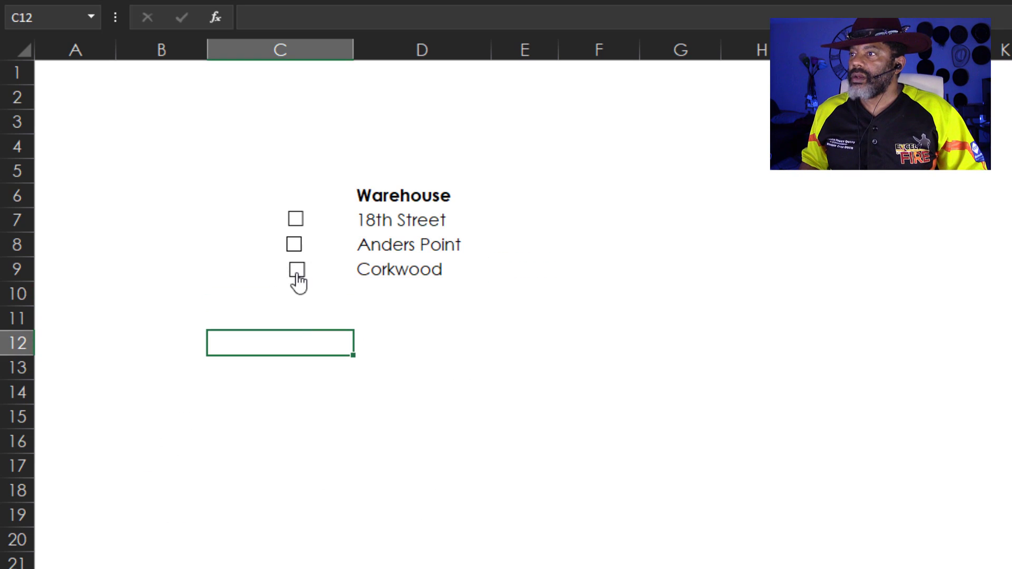
Step: Tick and untick Anders Point, Corkwood and 18th Street to test E7:E9, ending all FALSE
left_click(294, 245)
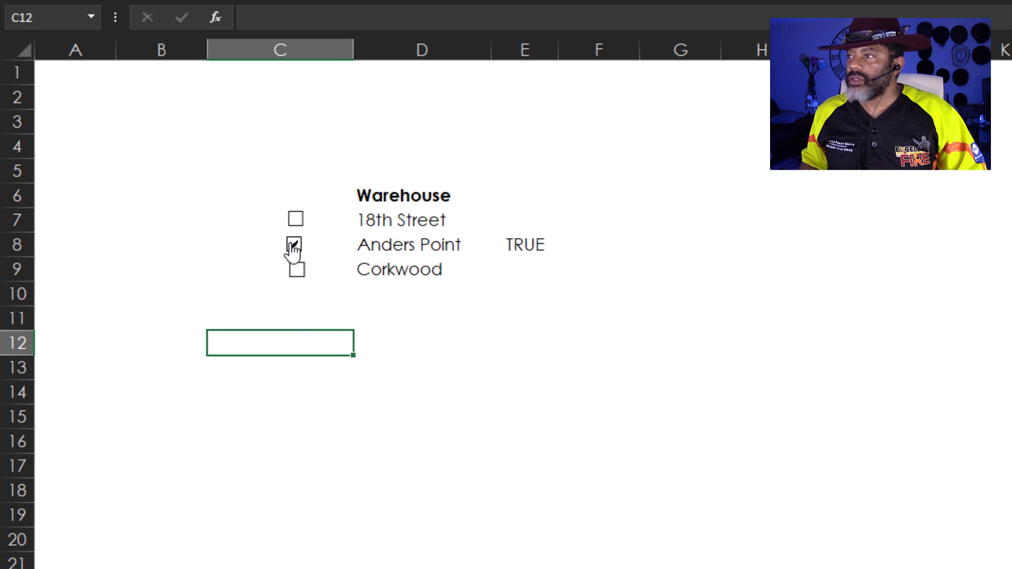
left_click(297, 271)
left_click(296, 271)
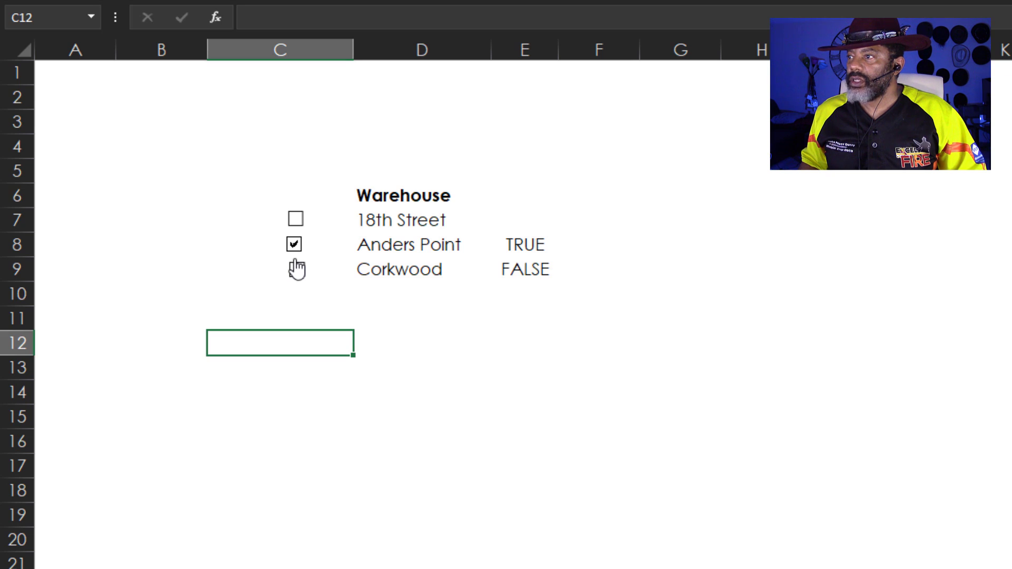
left_click(296, 224)
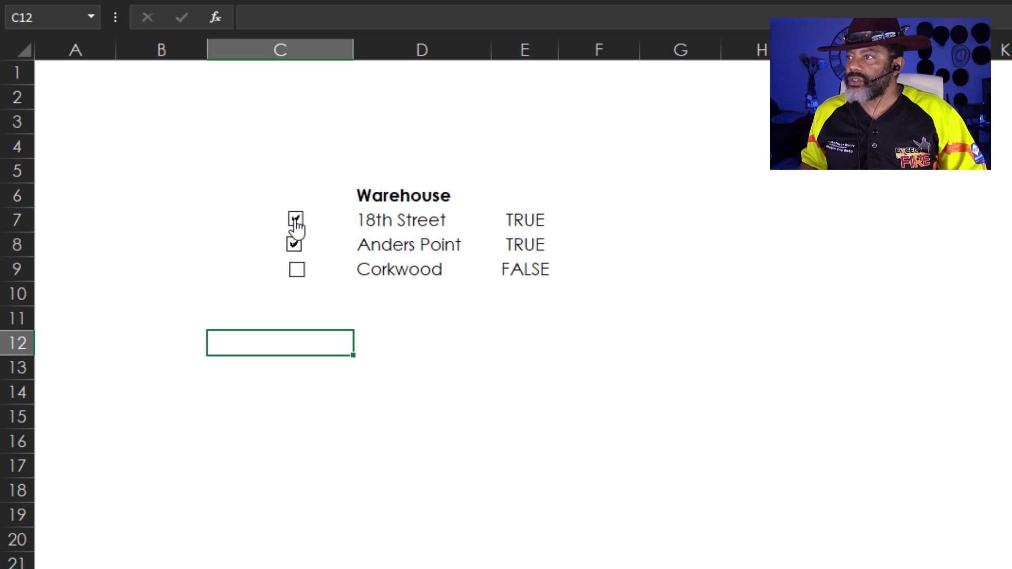
left_click(296, 224)
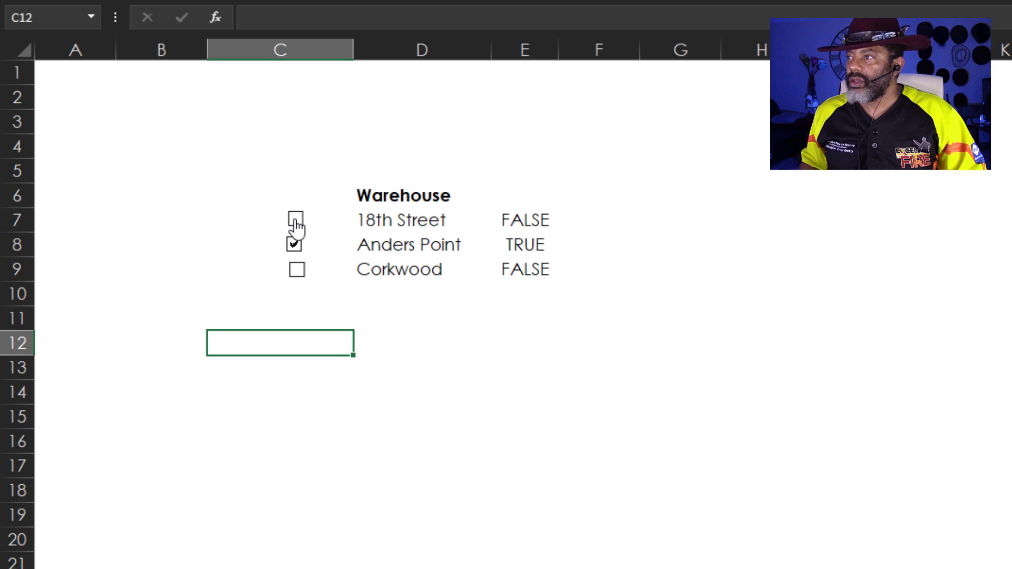
left_click(295, 247)
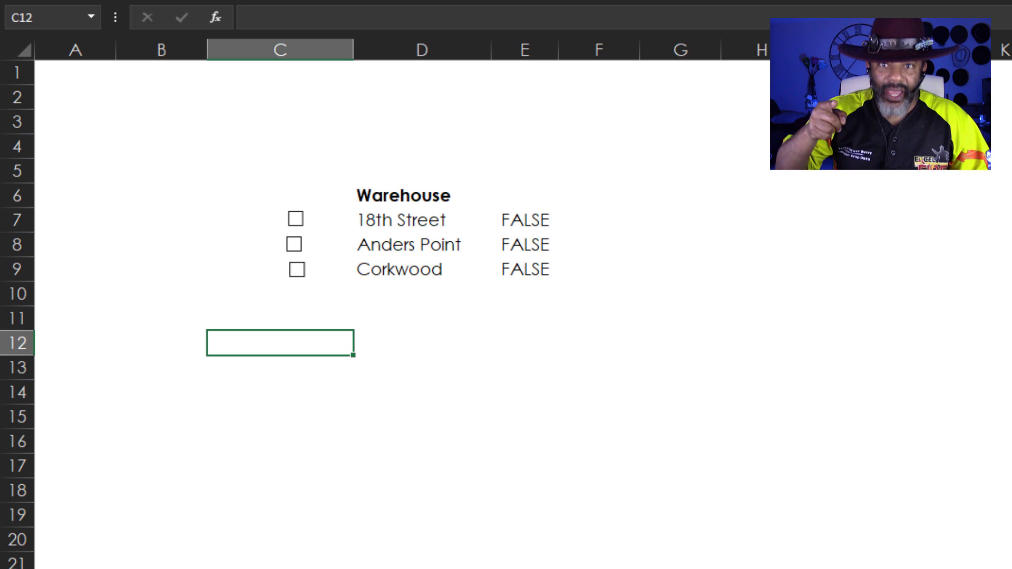
Step: Add a new 'Check' column header in D23 of the order table
left_click(408, 379)
type("Check")
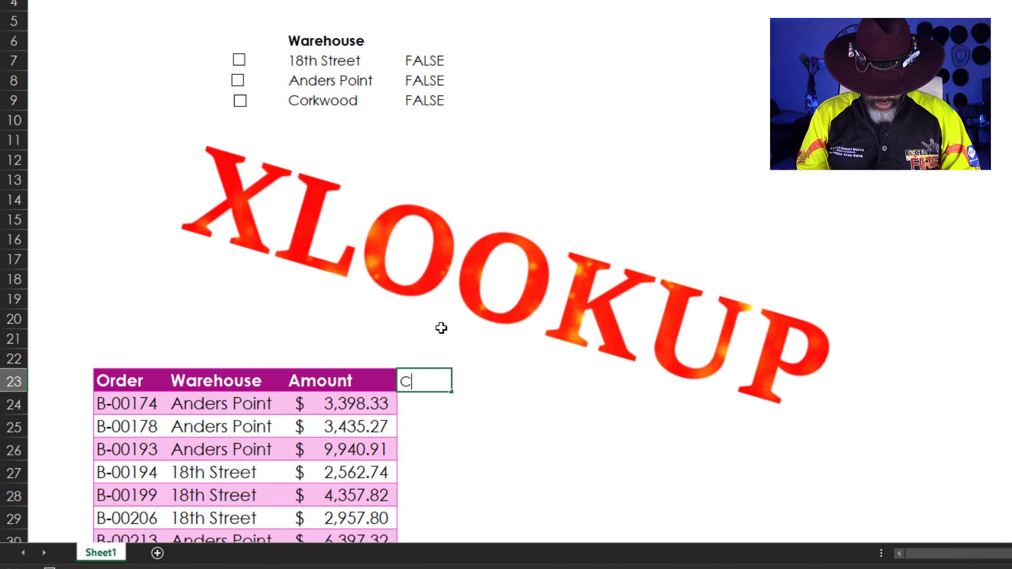
key("Return")
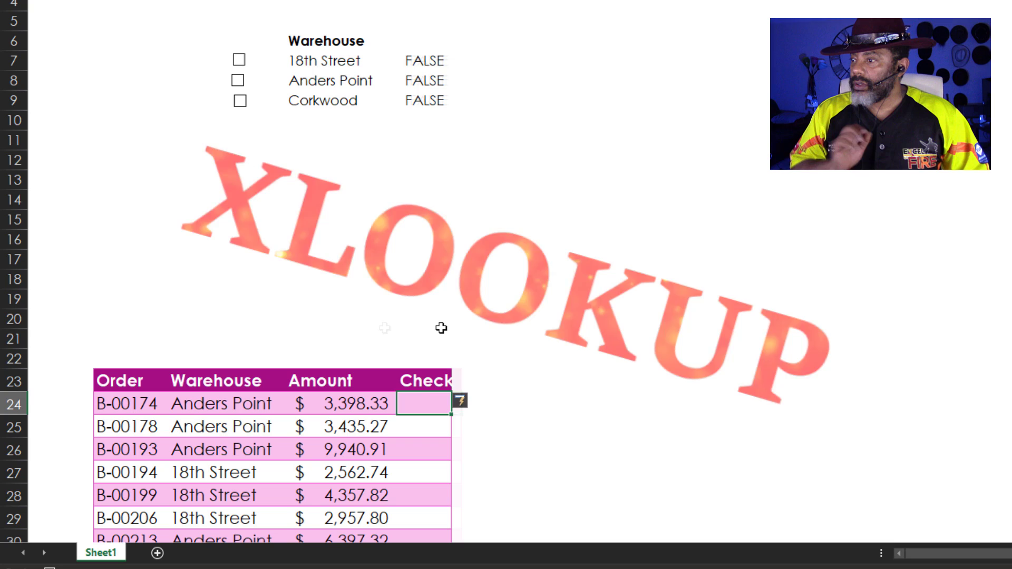
type("=xk")
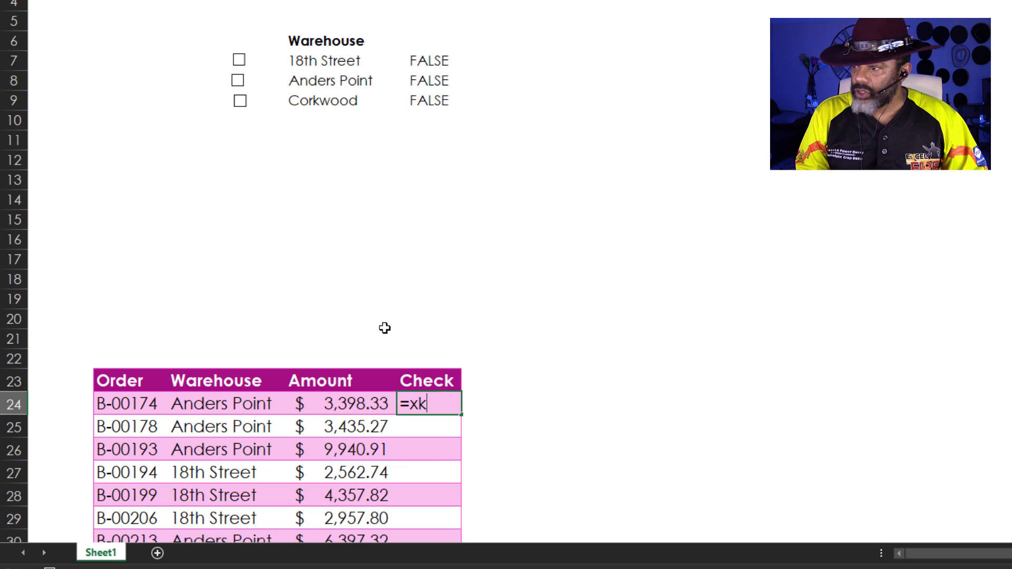
key("BackSpace")
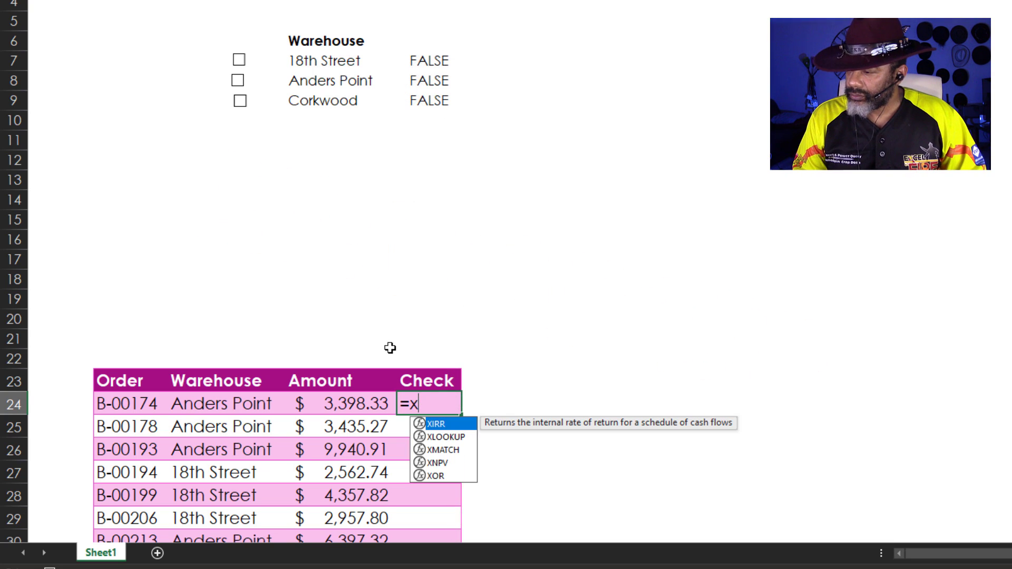
double_click(434, 437)
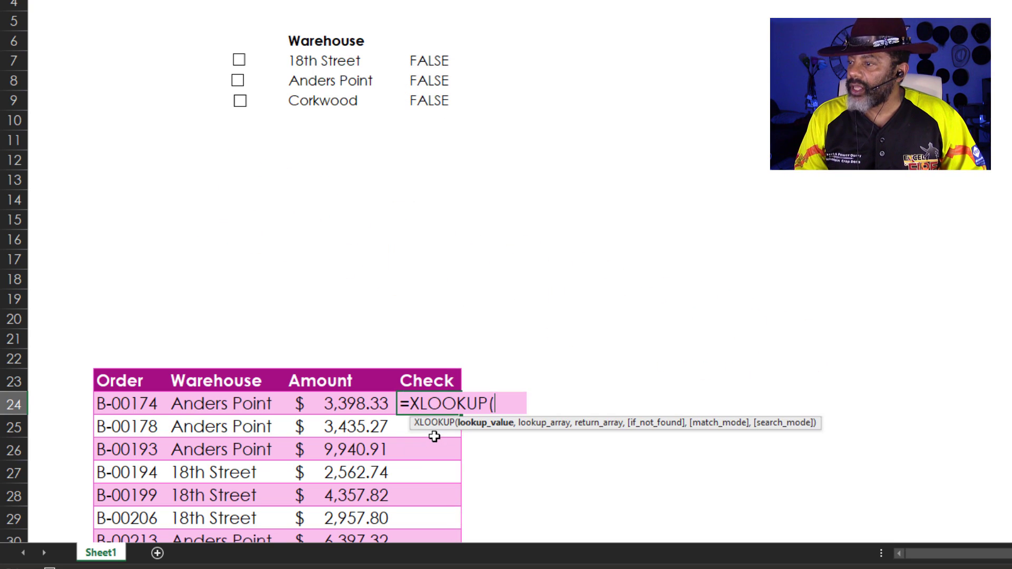
left_click(237, 403)
type(",")
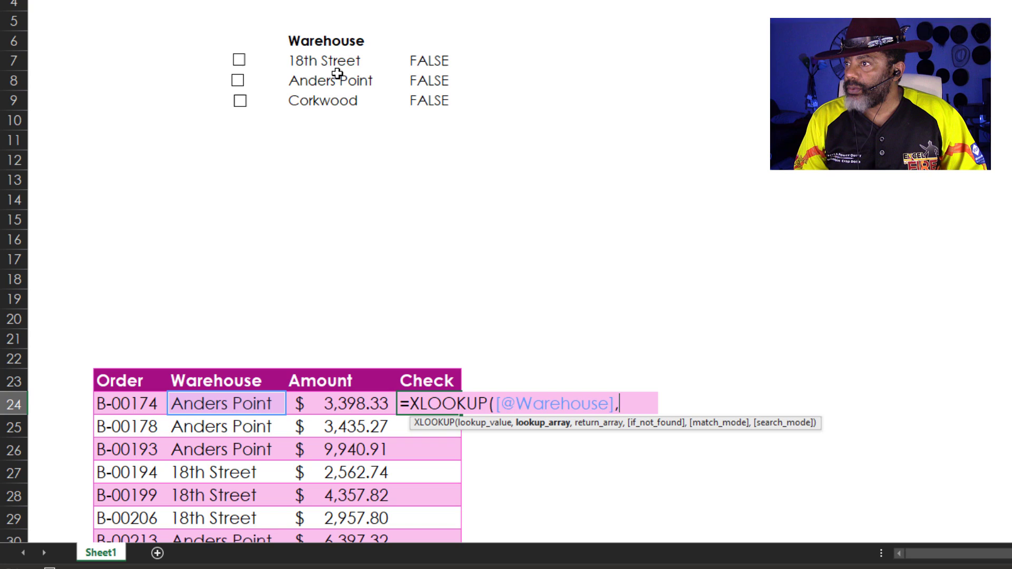
left_click_drag(334, 63, 341, 102)
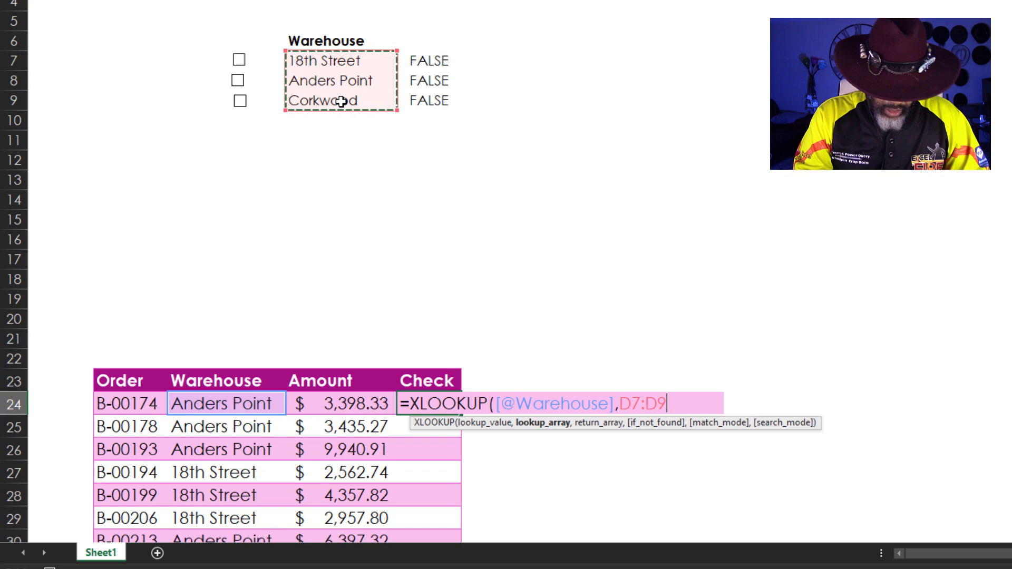
key("F4")
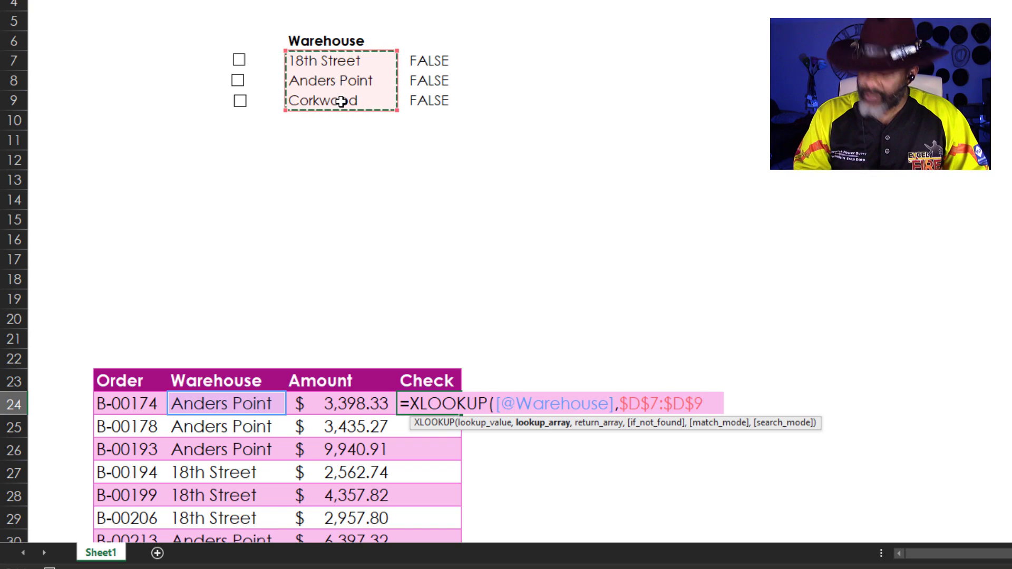
type(",")
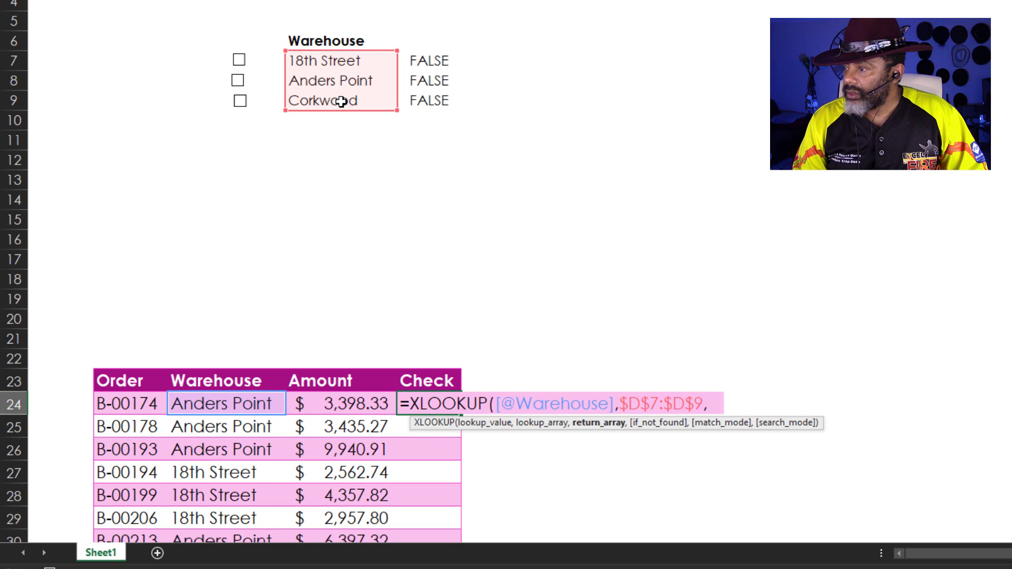
left_click_drag(423, 62, 427, 98)
key("F4")
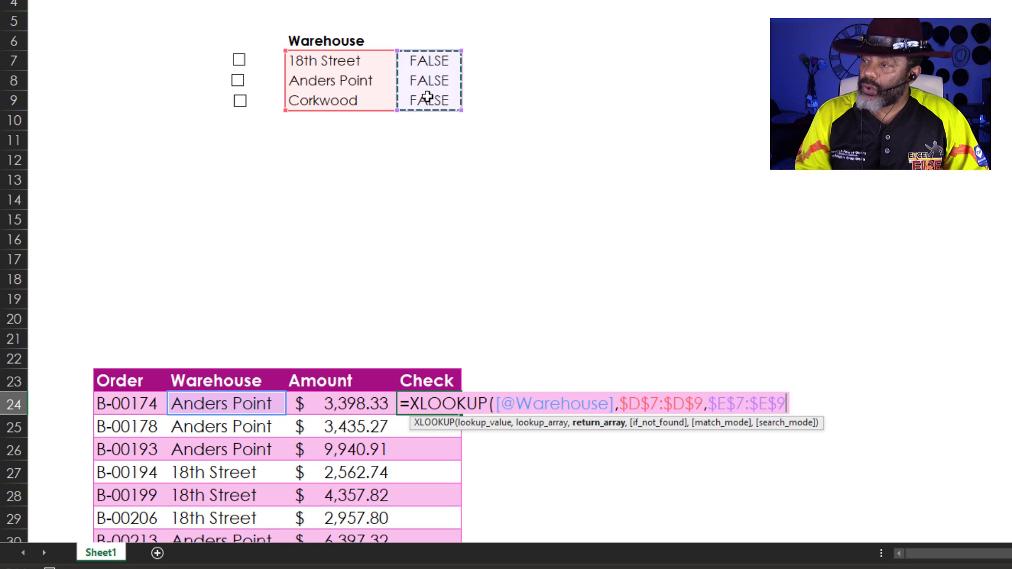
key("Return")
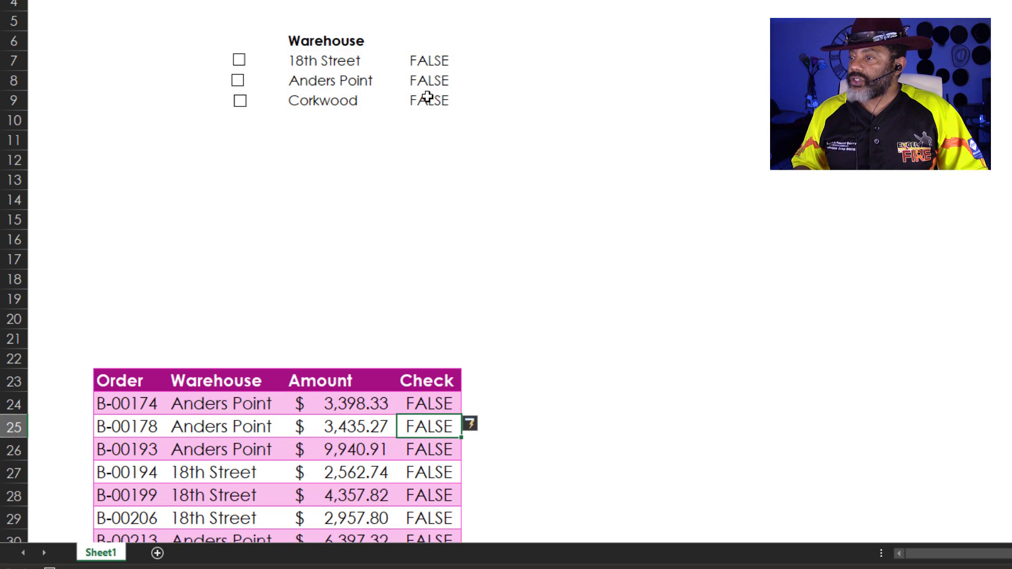
Step: Tick the Anders Point checkbox so its orders read TRUE in the Check column
left_click(238, 80)
scroll(586, 298, "down", 4)
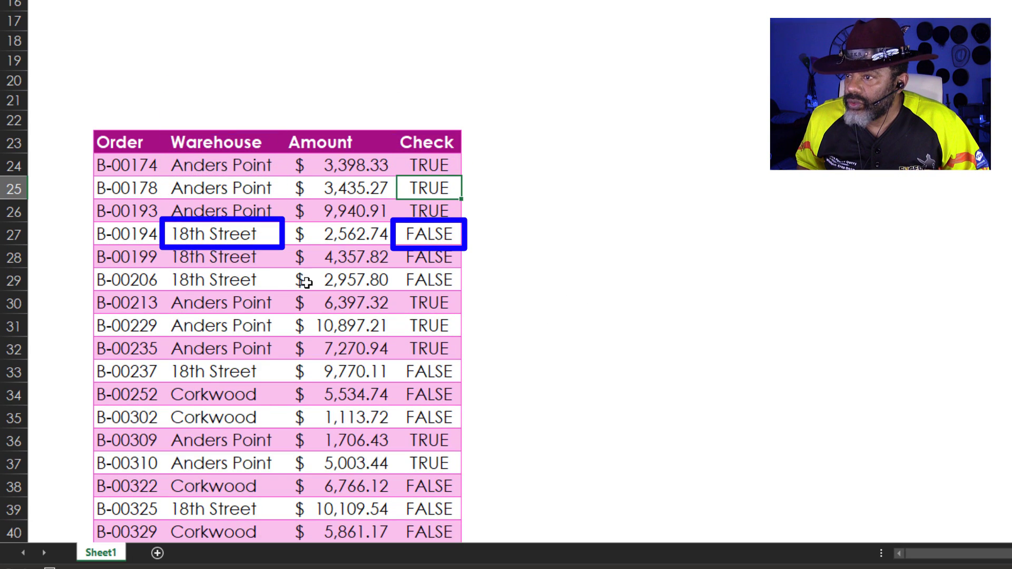
scroll(590, 426, "down", 3)
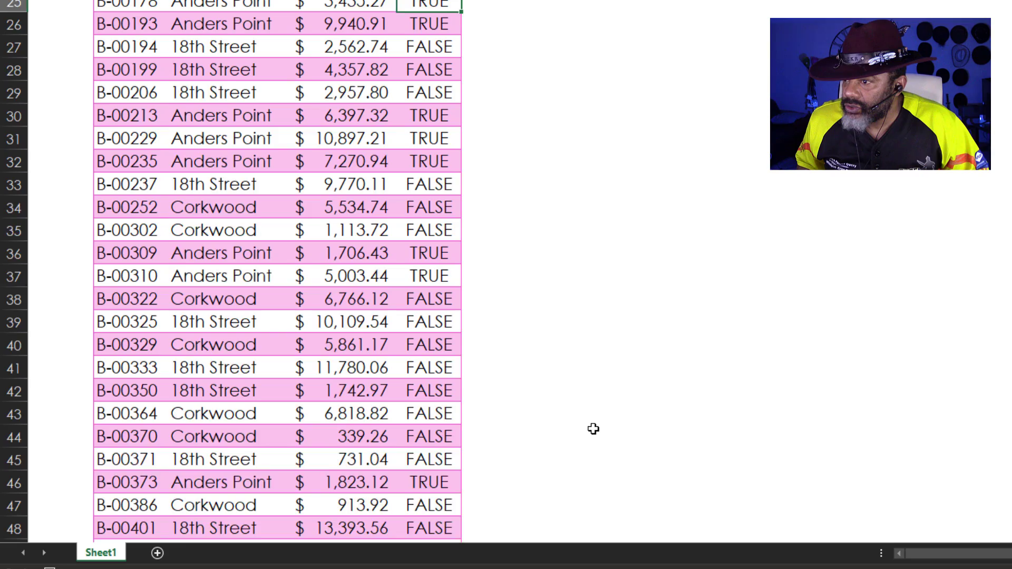
scroll(592, 427, "down", 2)
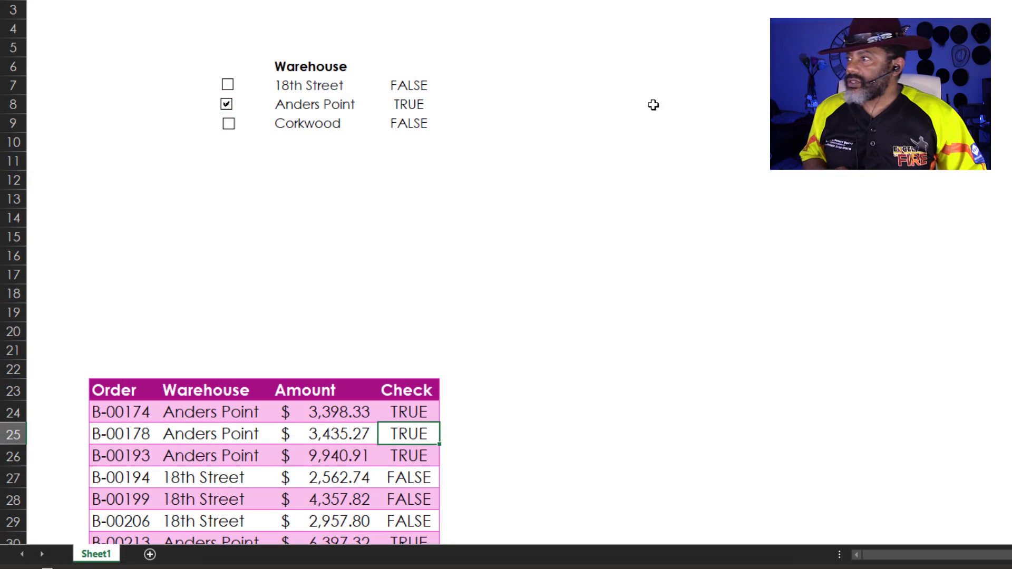
Step: Enter the result headings Order, Warehouse and Total side by side
left_click(668, 127)
type("Order")
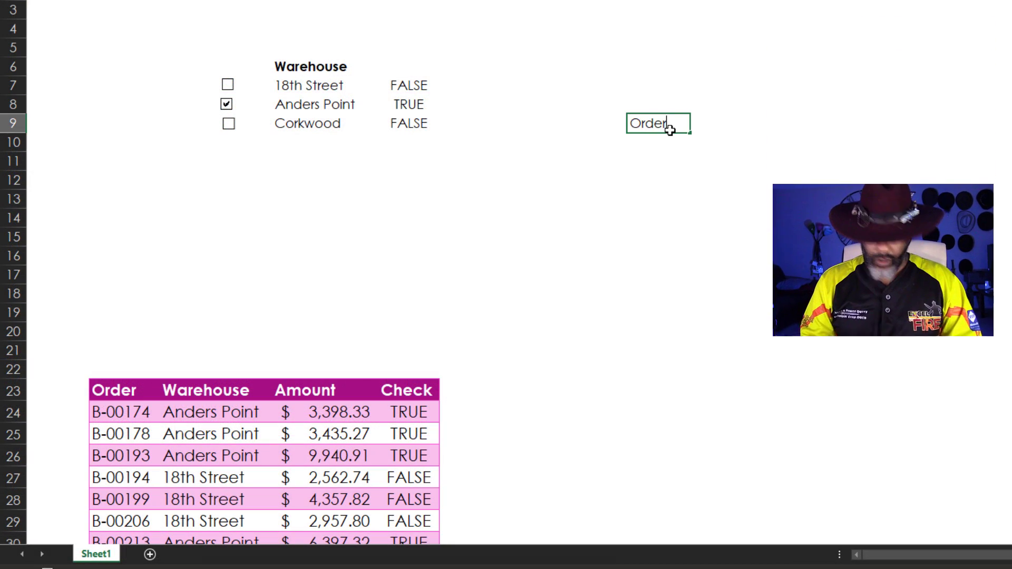
key("Tab")
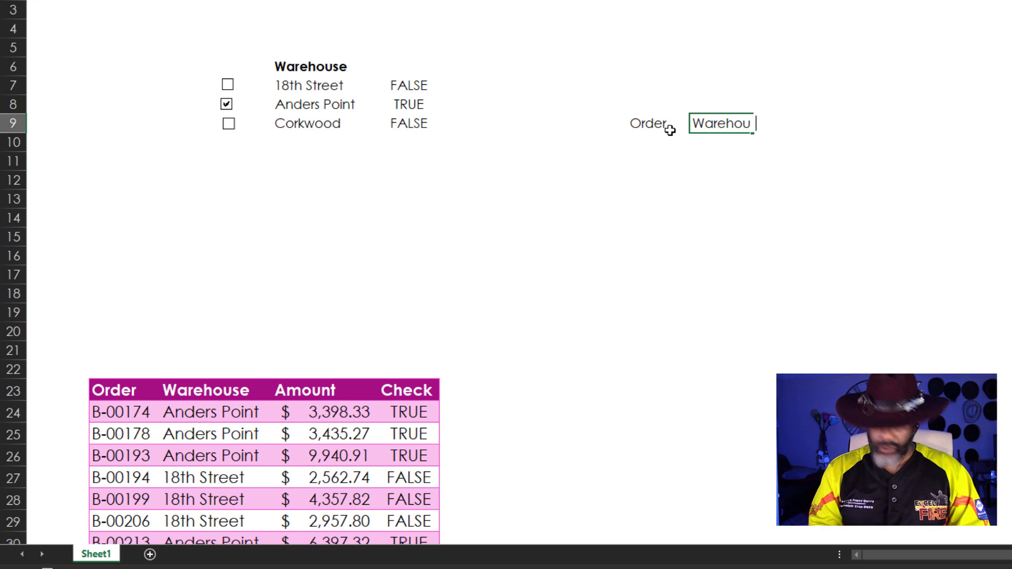
key("Tab")
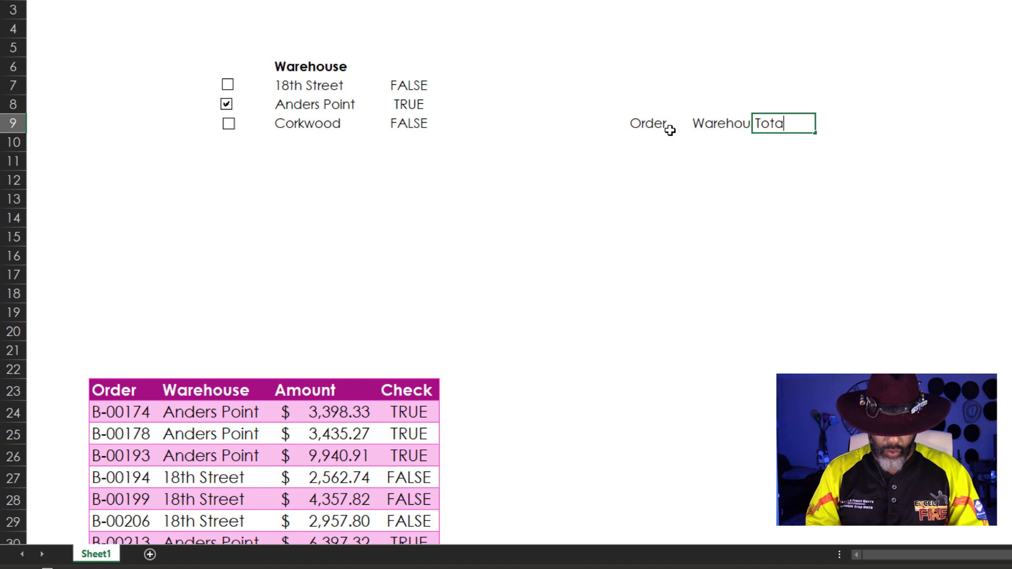
key("Return")
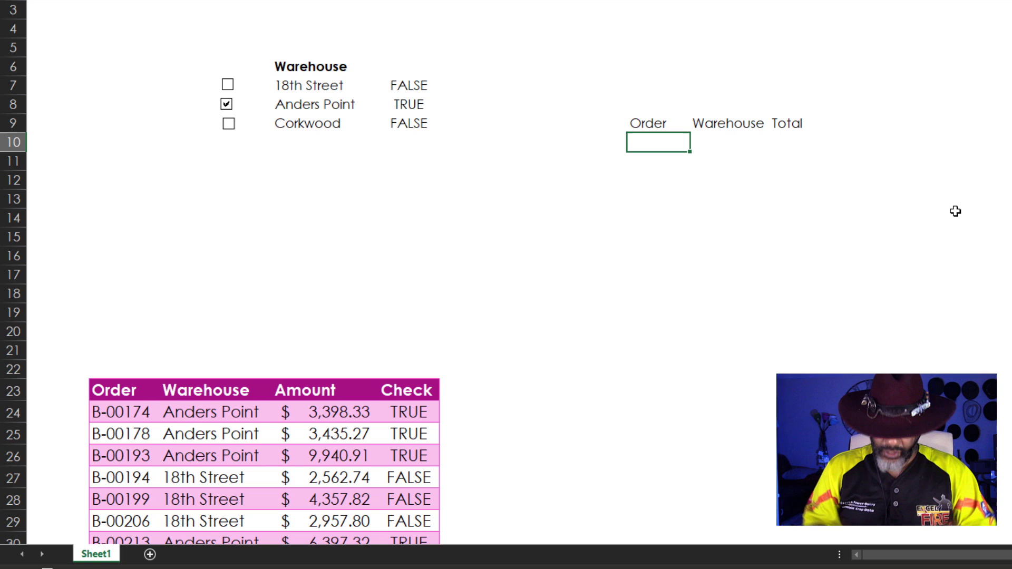
Step: Enter =FILTER(Table13[[Order]:[Amount]],Table13[Check]=TRUE) in I10 to spill the Anders Point orders
type("=fil")
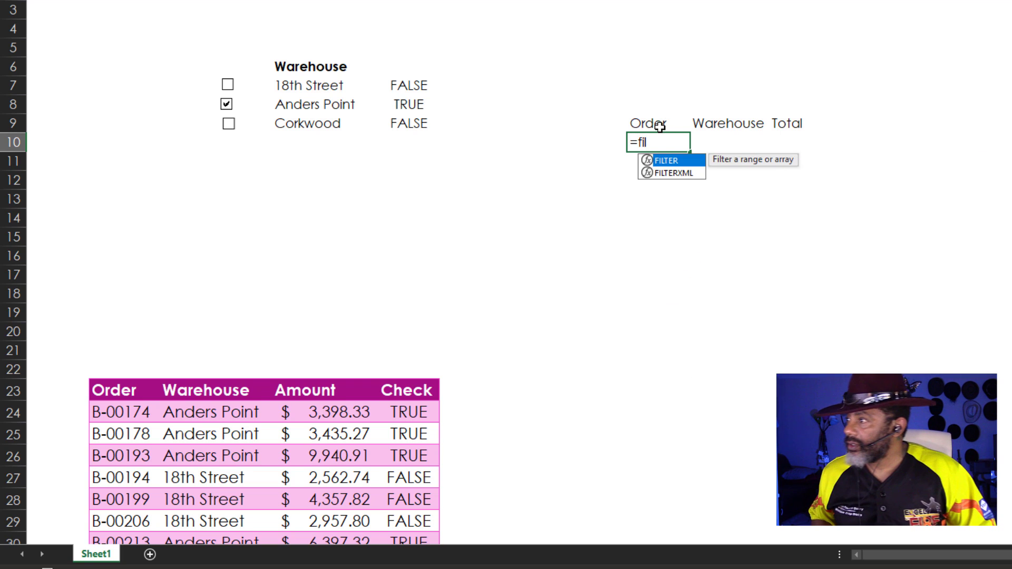
key("Tab")
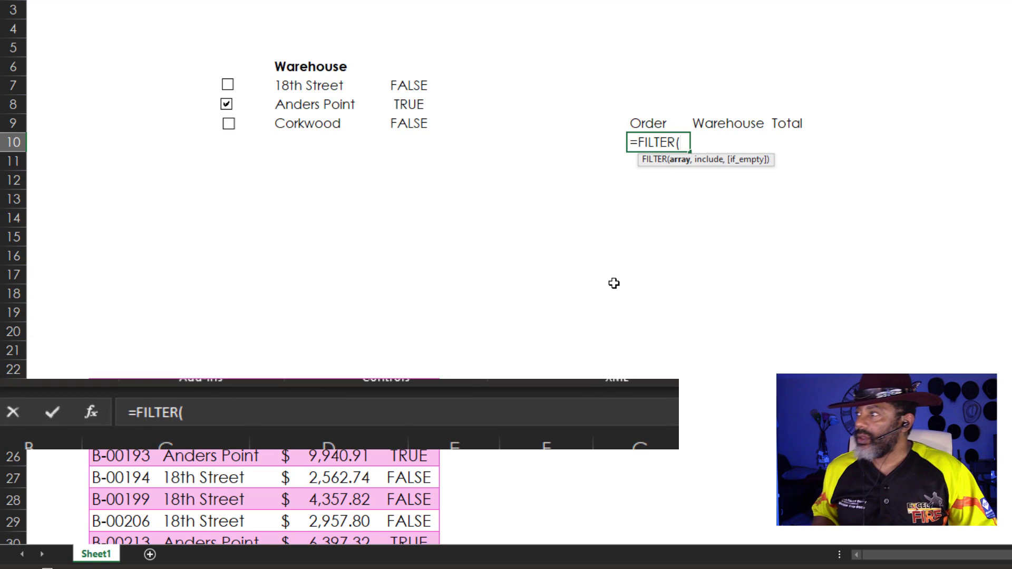
scroll(614, 283, "down", 4)
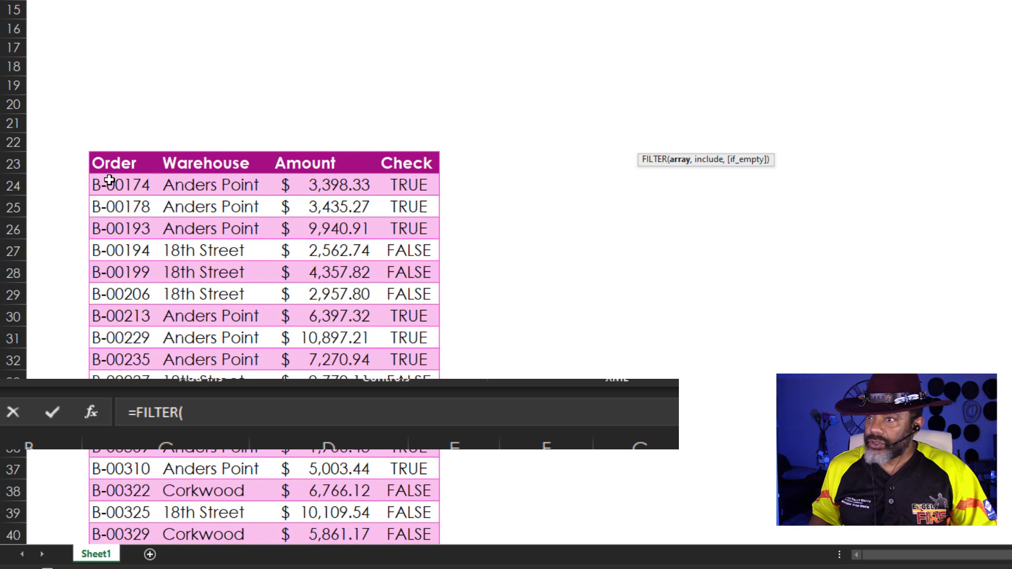
left_click_drag(109, 181, 298, 496)
type(",")
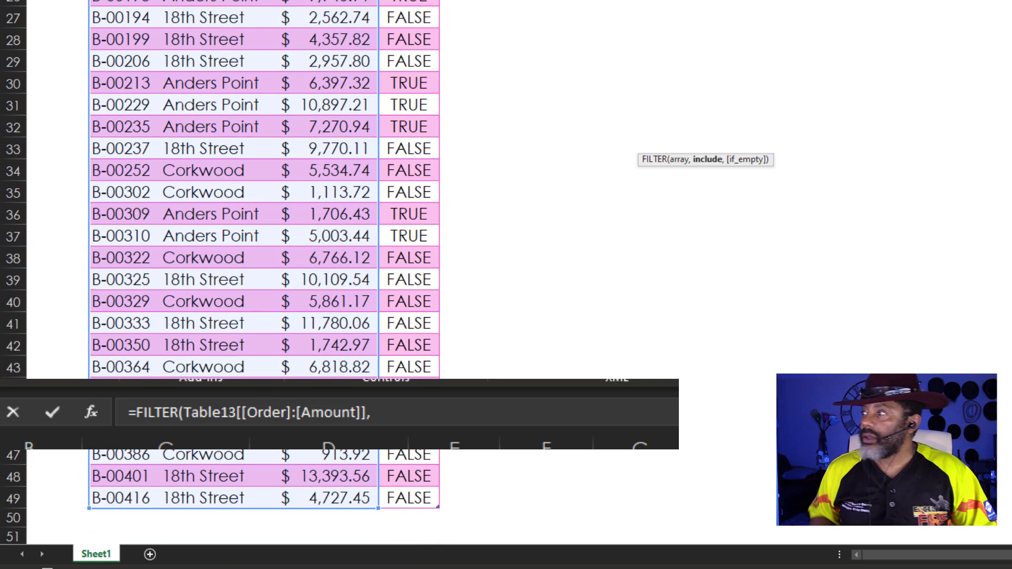
scroll(226, 206, "up", 5)
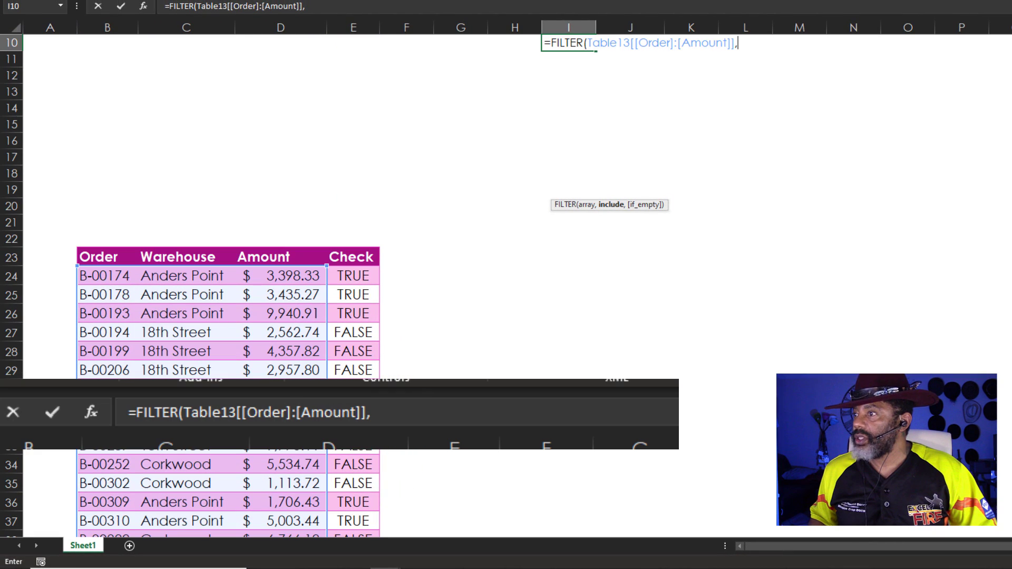
left_click(350, 247)
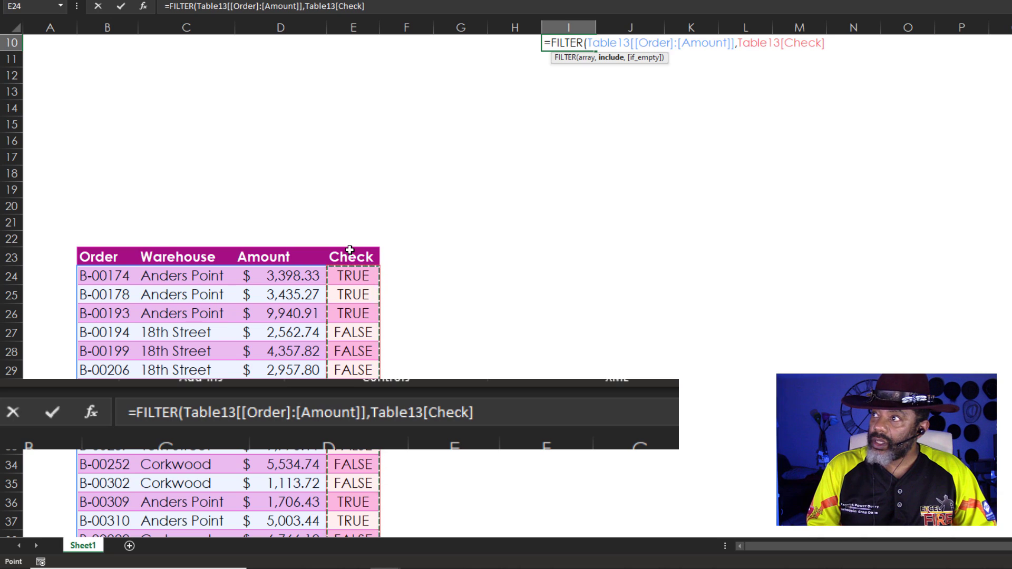
type("=Tru")
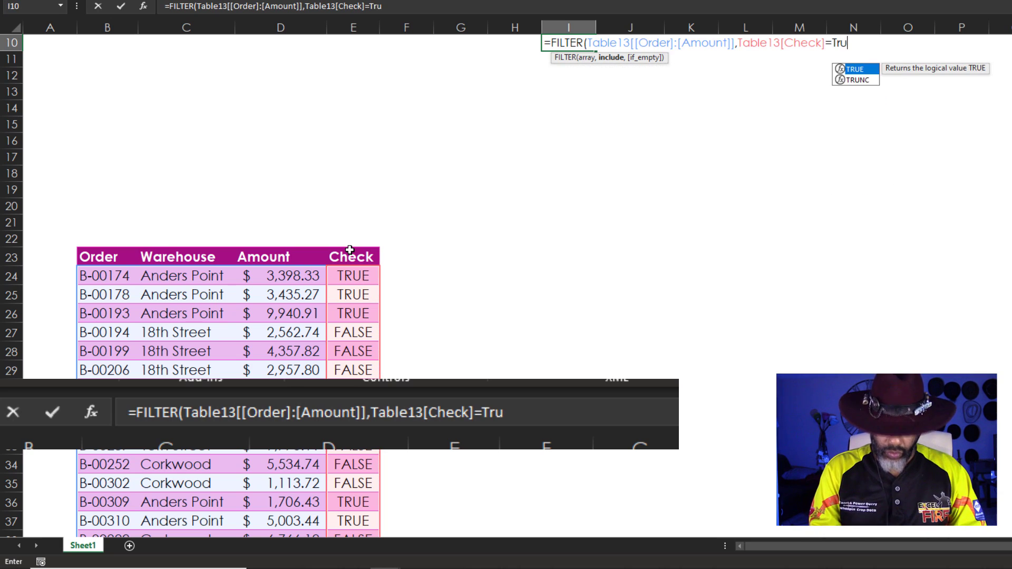
type("e)")
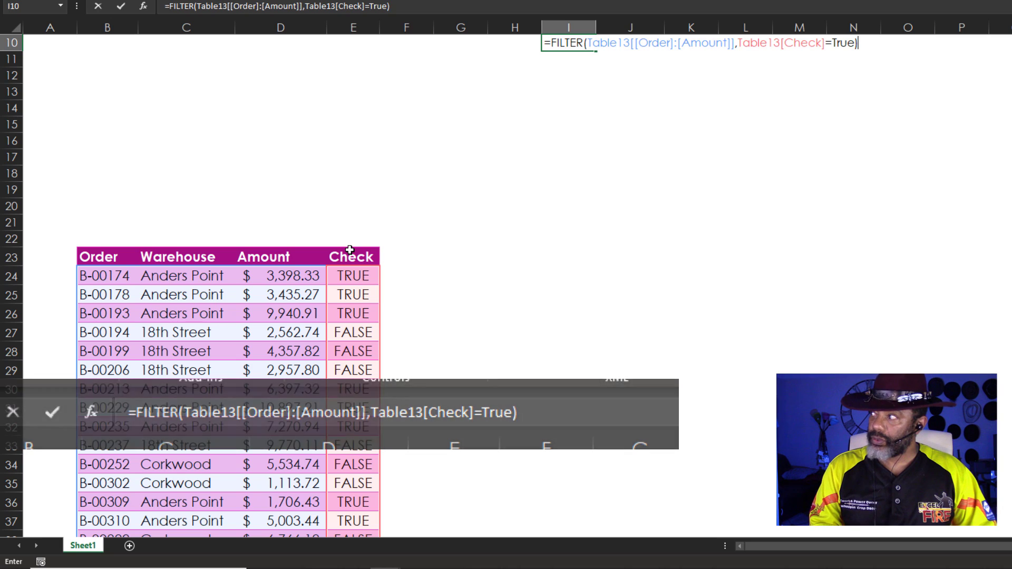
key("Return")
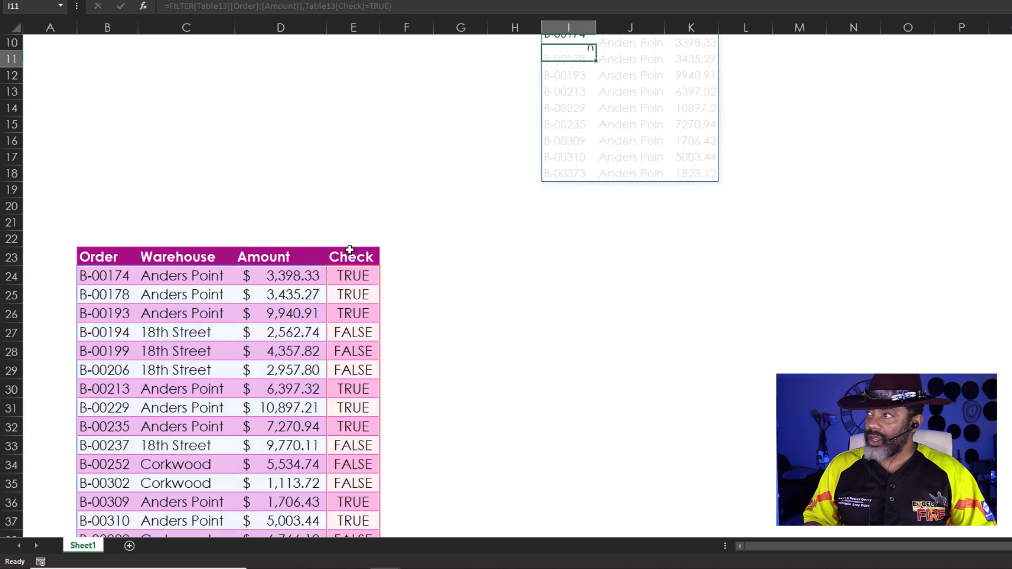
scroll(348, 246, "up", 3)
Step: Tick Corkwood and 18th Street and untick Anders Point, spilling 17 orders
left_click(571, 418)
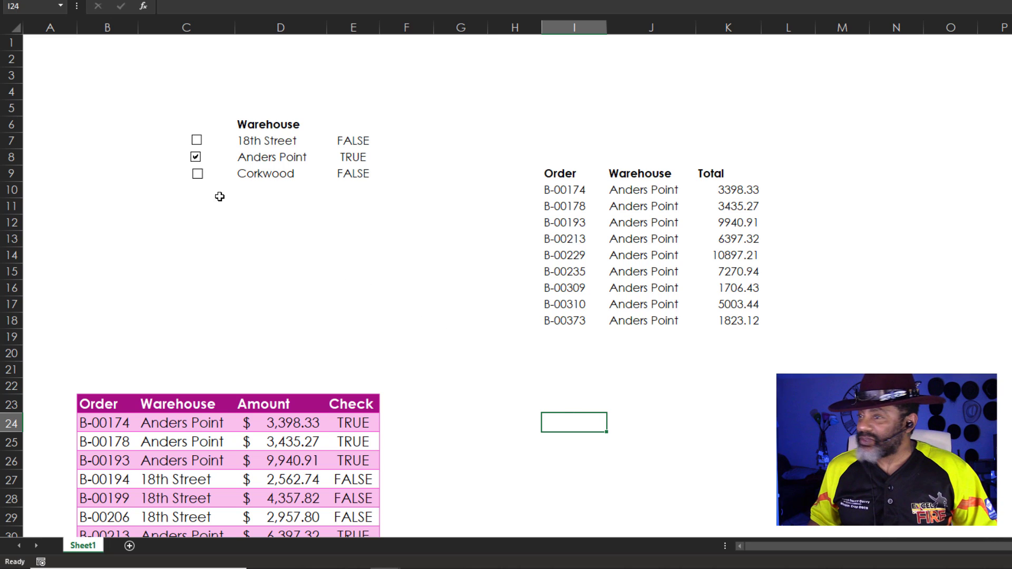
left_click(197, 173)
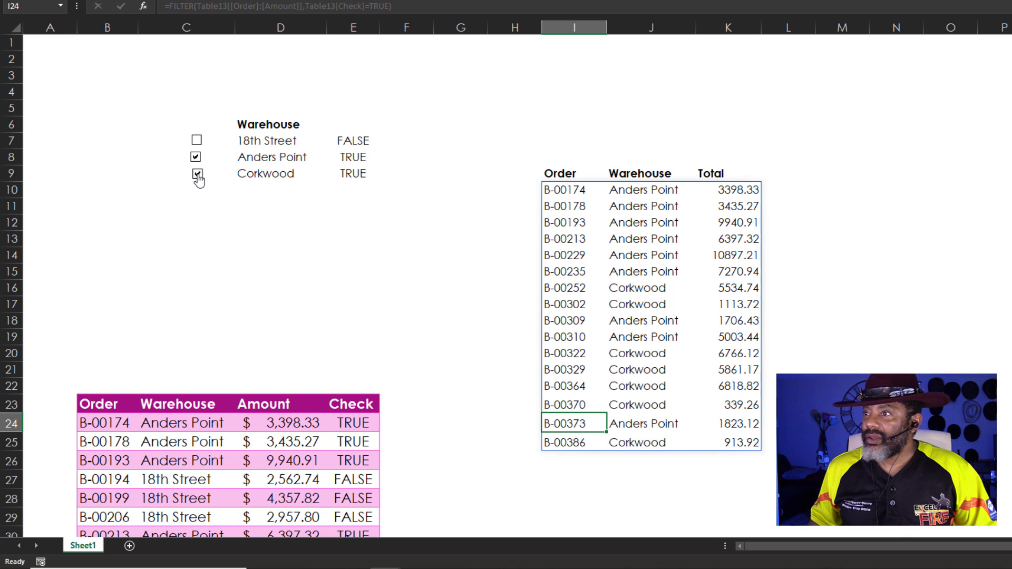
left_click(196, 157)
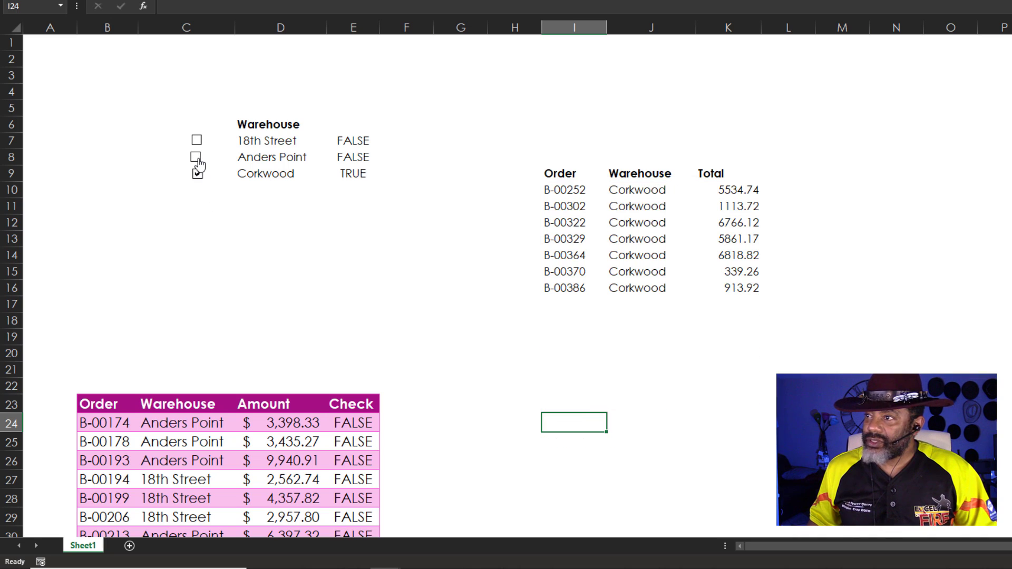
left_click(197, 140)
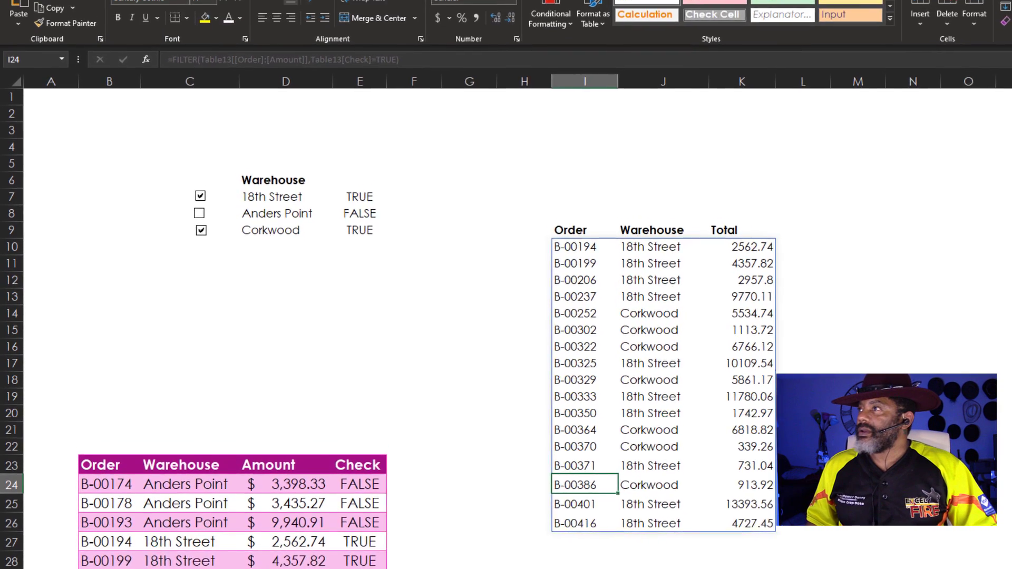
Step: Draw an option button above the order list and label it Sort Ascending
left_click(509, 33)
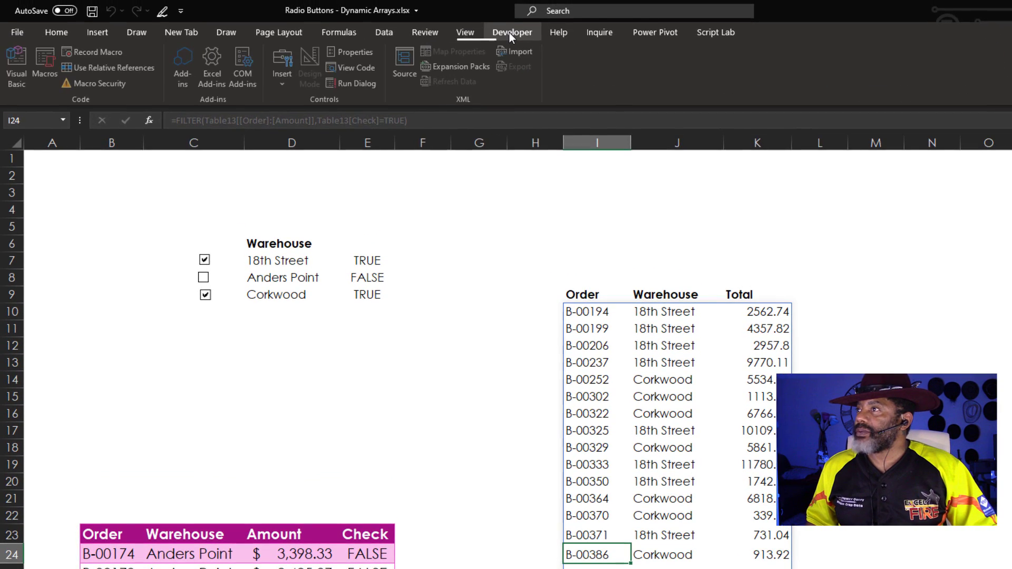
left_click(284, 82)
left_click(346, 118)
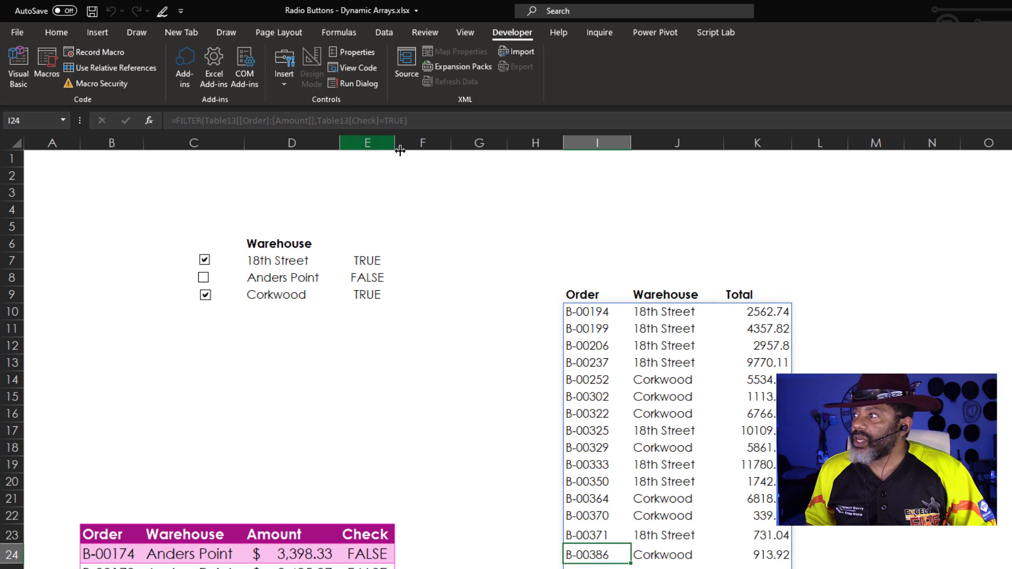
left_click_drag(585, 230, 645, 231)
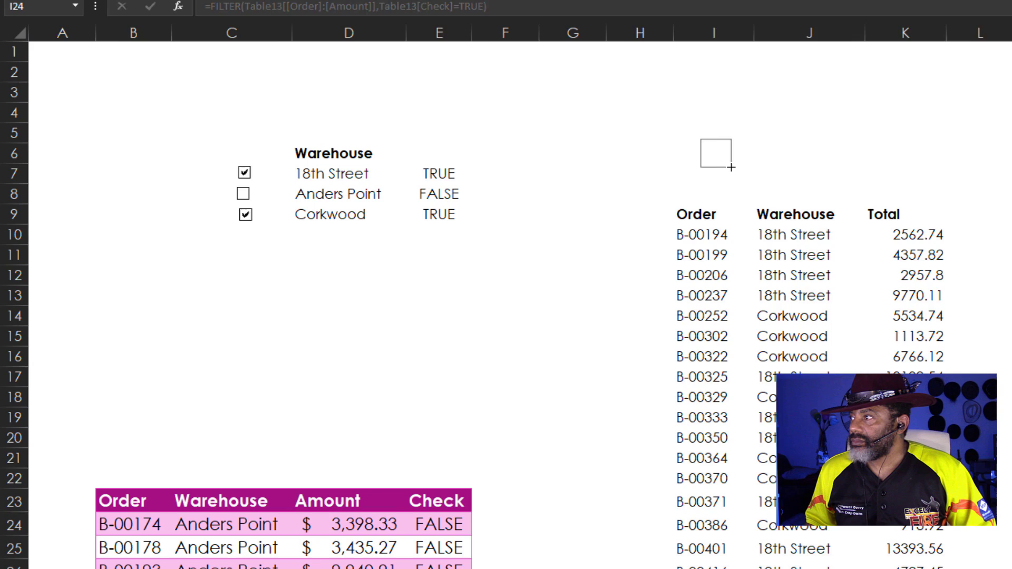
left_click_drag(736, 150, 816, 150)
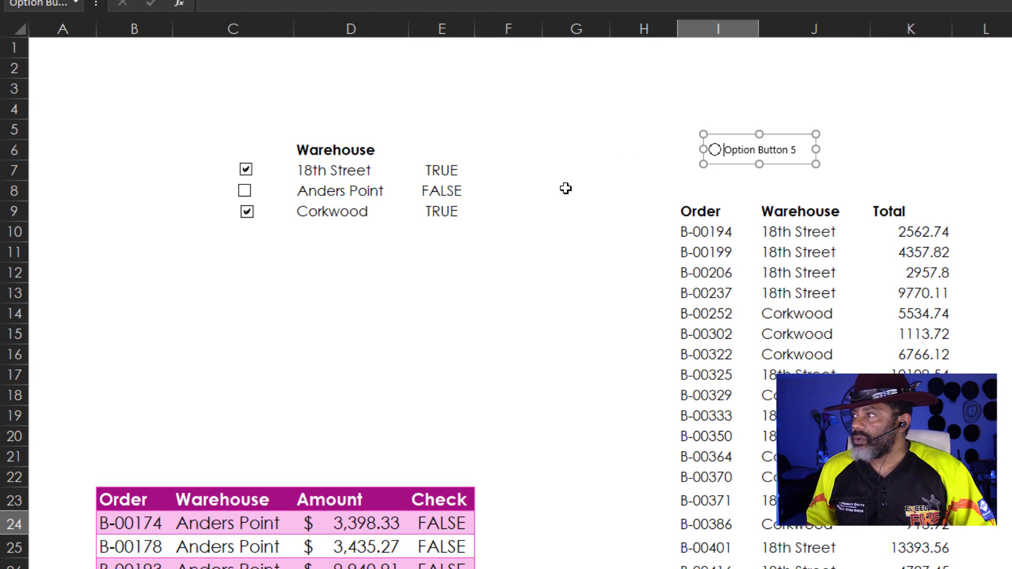
key("Delete")
key("Delete")
key("Delete")
key("Delete")
key("Delete")
key("Delete")
key("Delete")
key("Delete")
key("Delete")
key("Delete")
key("Delete")
key("Delete")
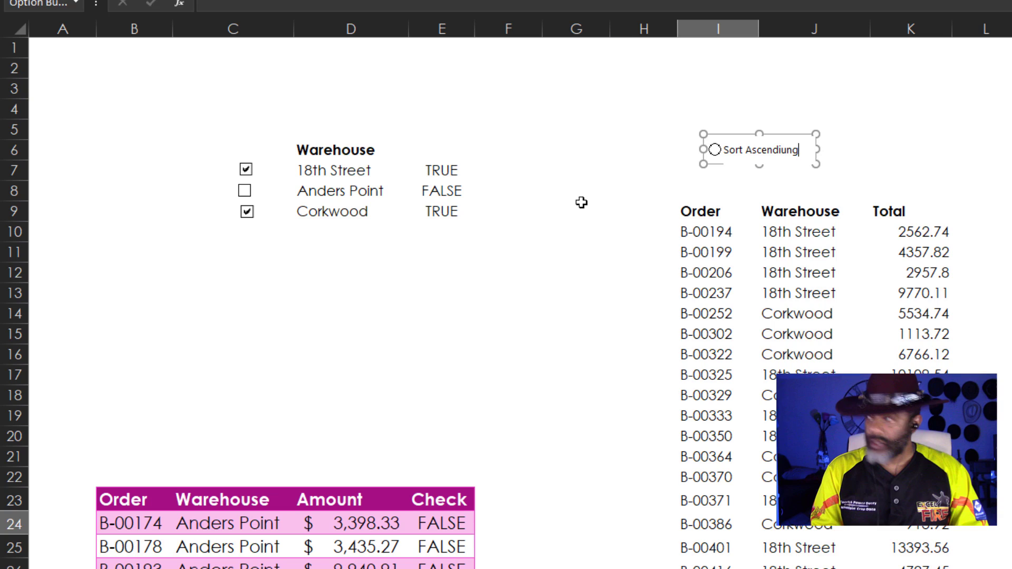
left_click(687, 134)
Step: Paste a copy beside it labelled Sort Descending, leaving Sort Descending selected
right_click(779, 150)
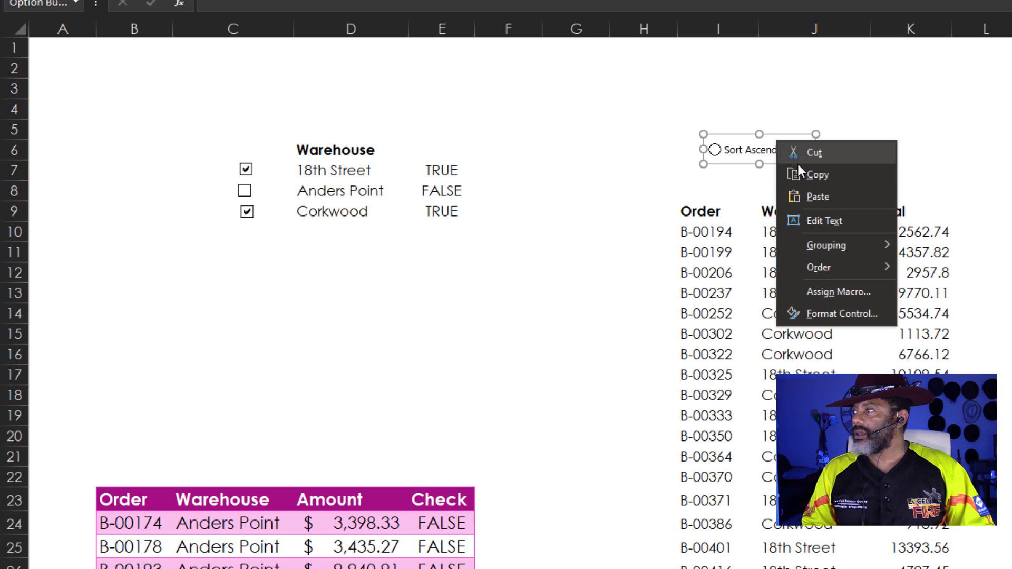
key("Escape")
right_click(866, 142)
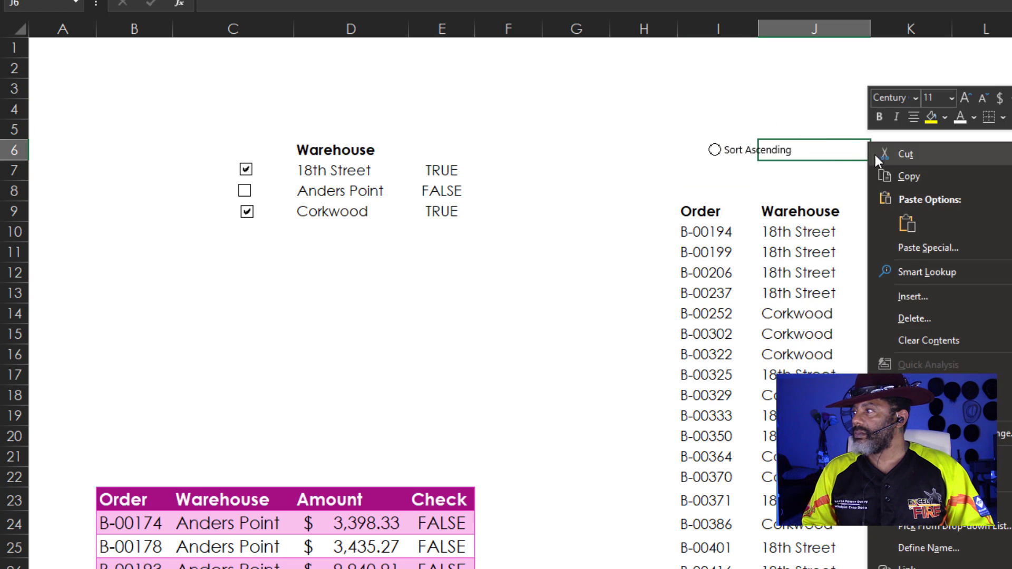
left_click(903, 220)
left_click_drag(861, 161, 894, 135)
left_click(850, 150)
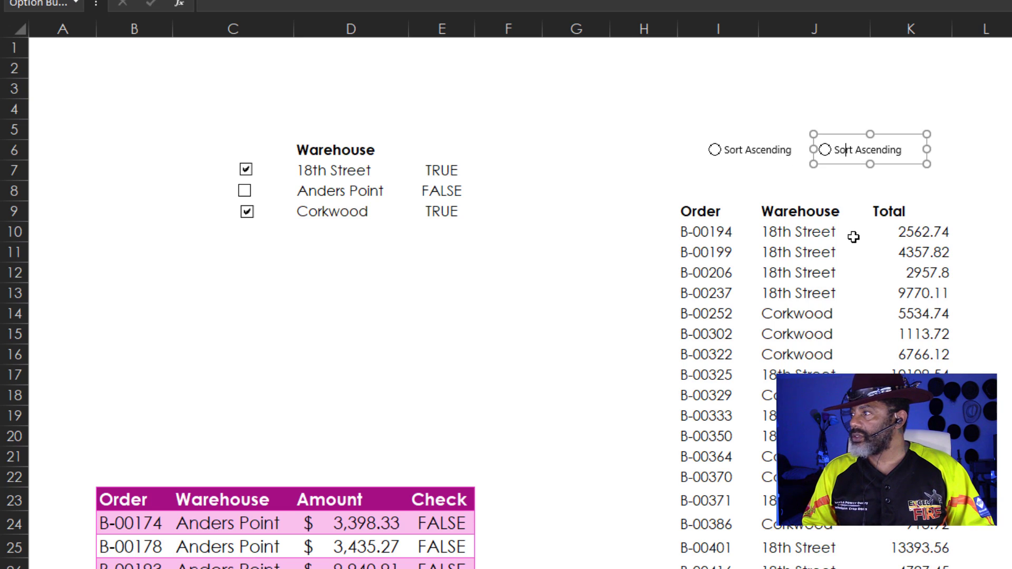
key("Delete")
key("Delete")
key("Delete")
key("Delete")
key("Delete")
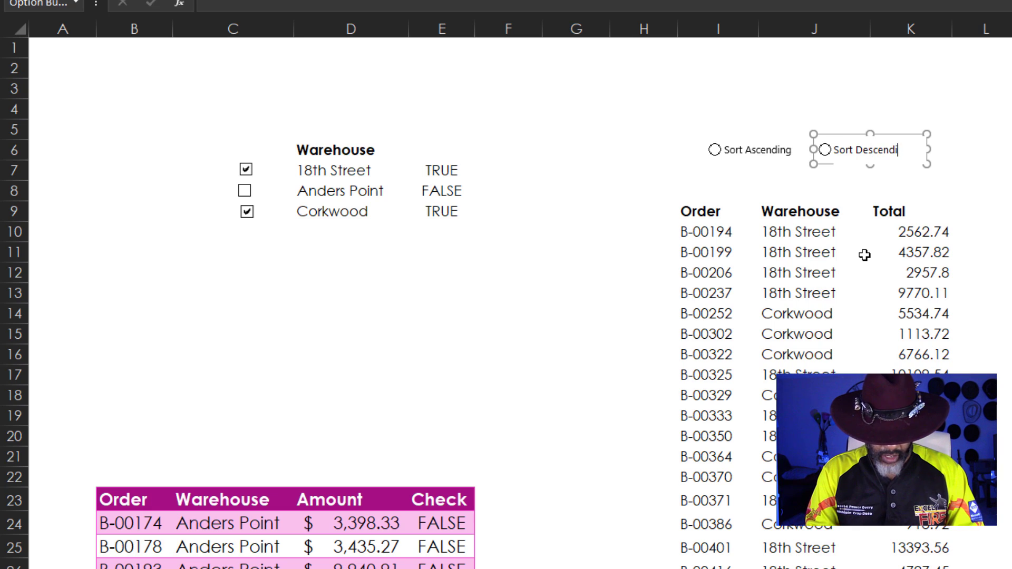
left_click(576, 378)
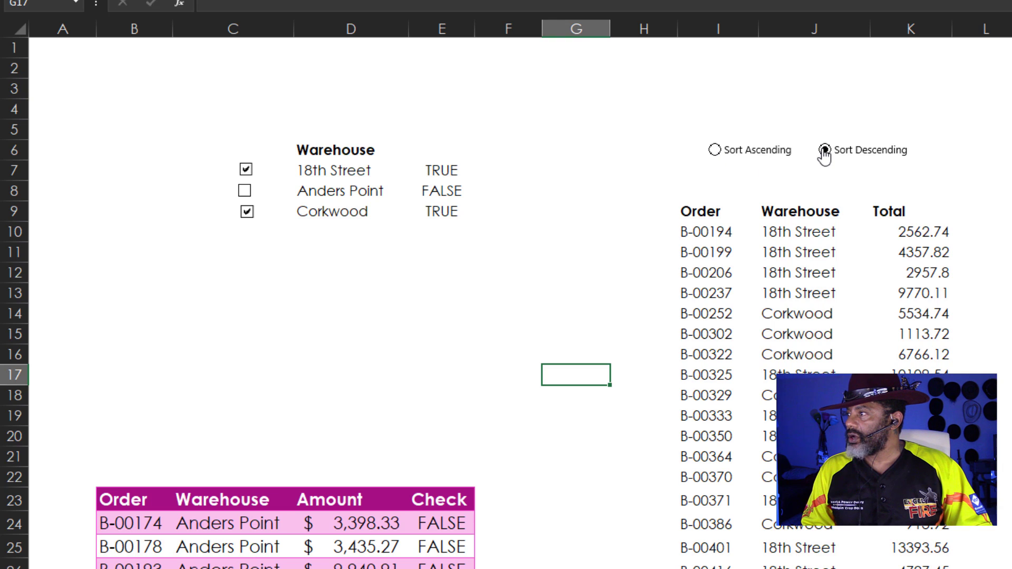
left_click(715, 150)
left_click(828, 151)
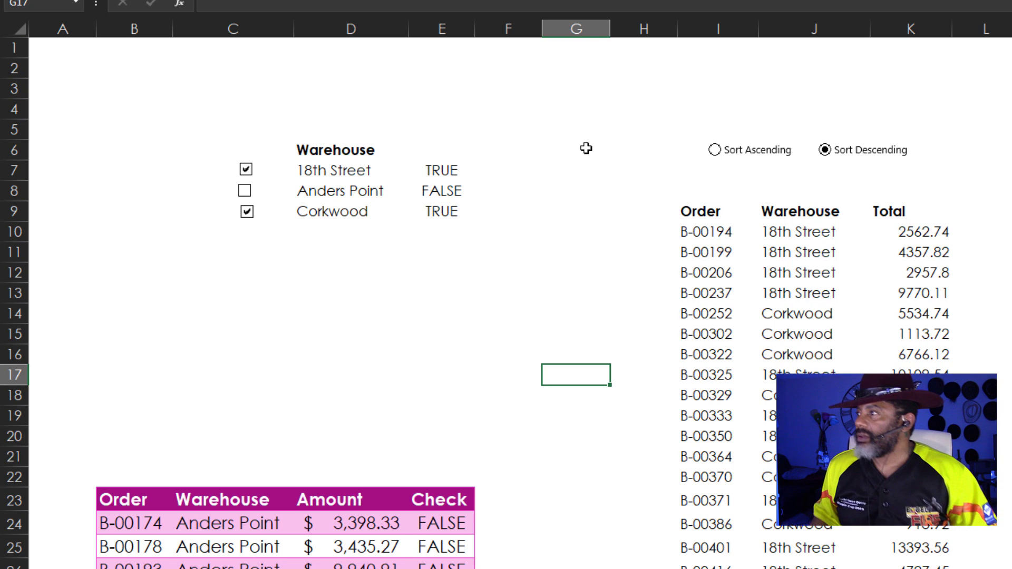
Step: Set the Sort Ascending option button's cell link to $E$1
right_click(733, 150)
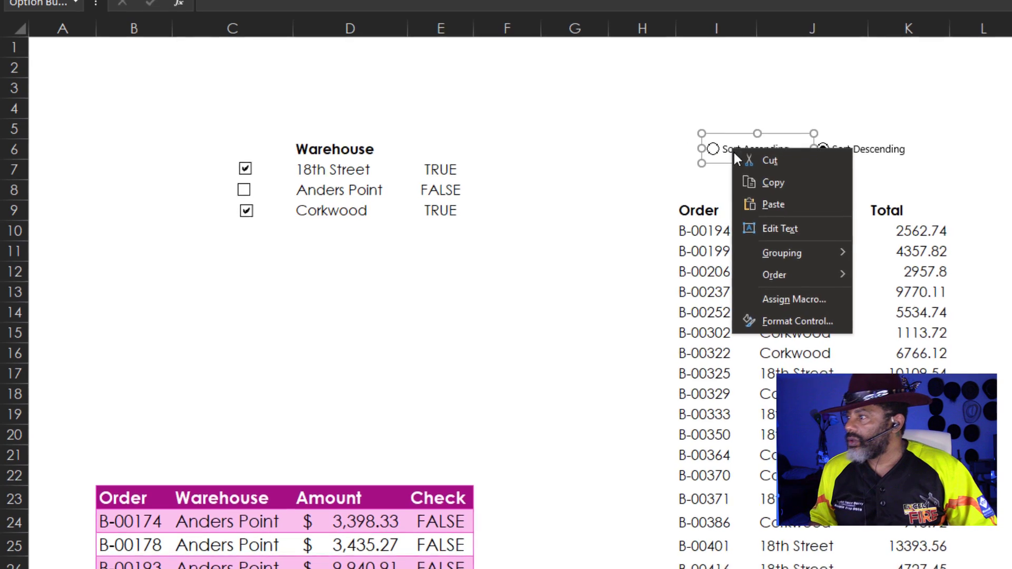
left_click(790, 321)
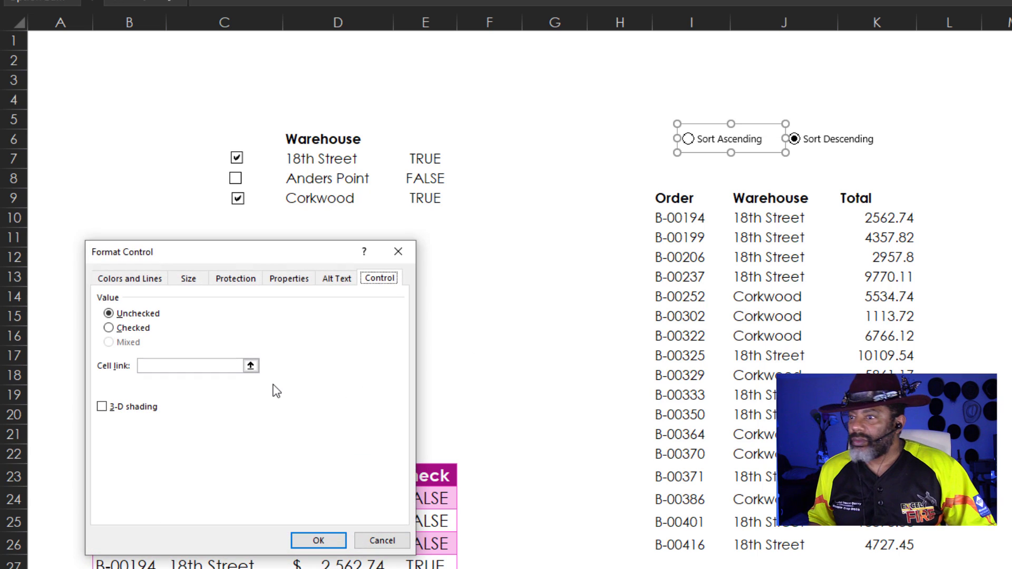
left_click(251, 365)
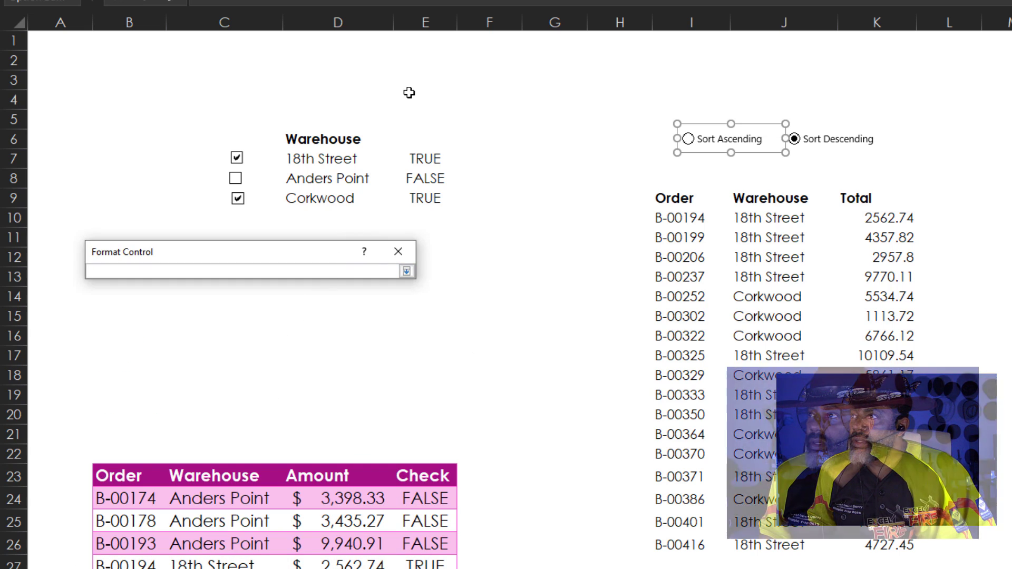
left_click(421, 41)
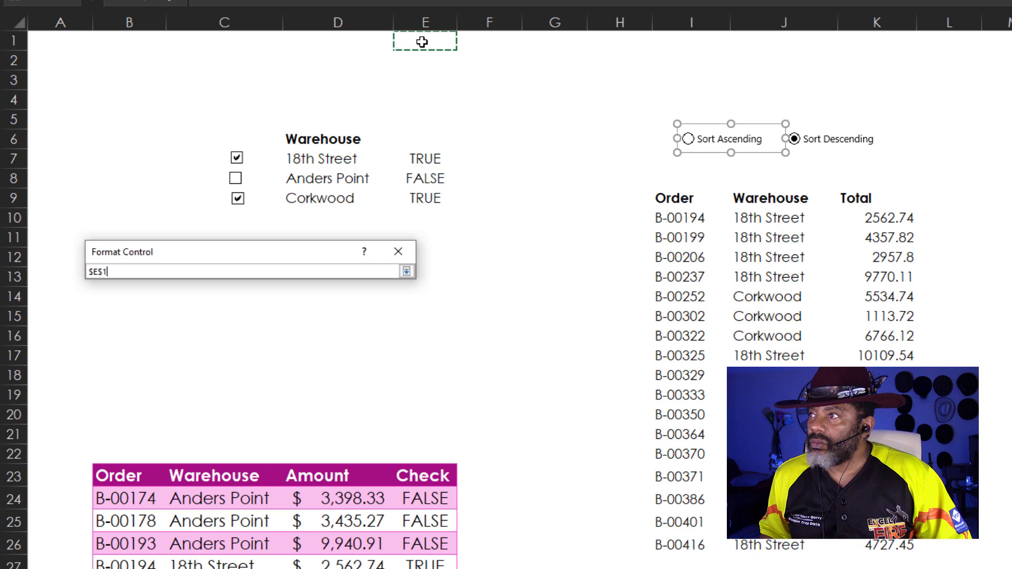
left_click(406, 271)
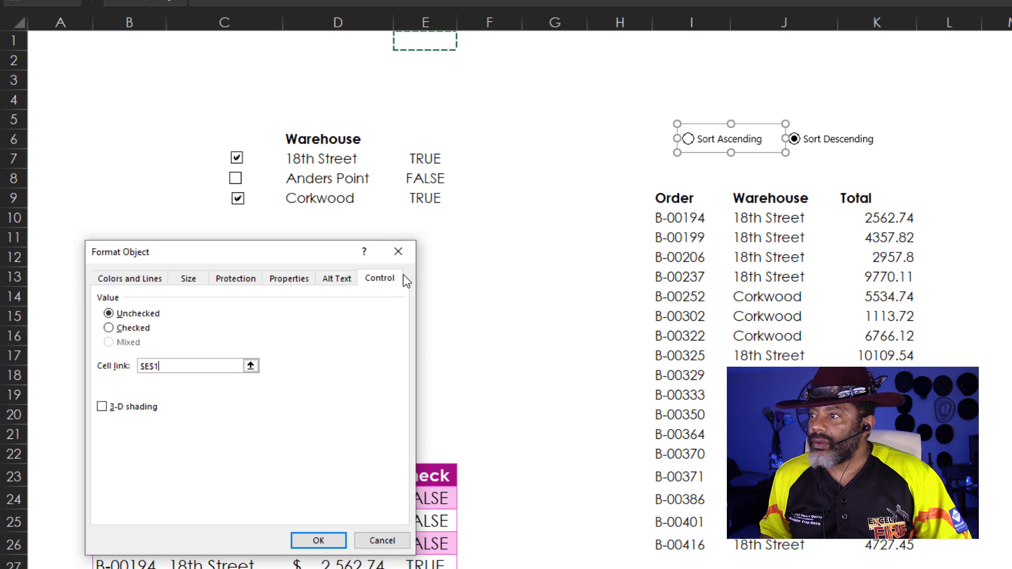
left_click(319, 539)
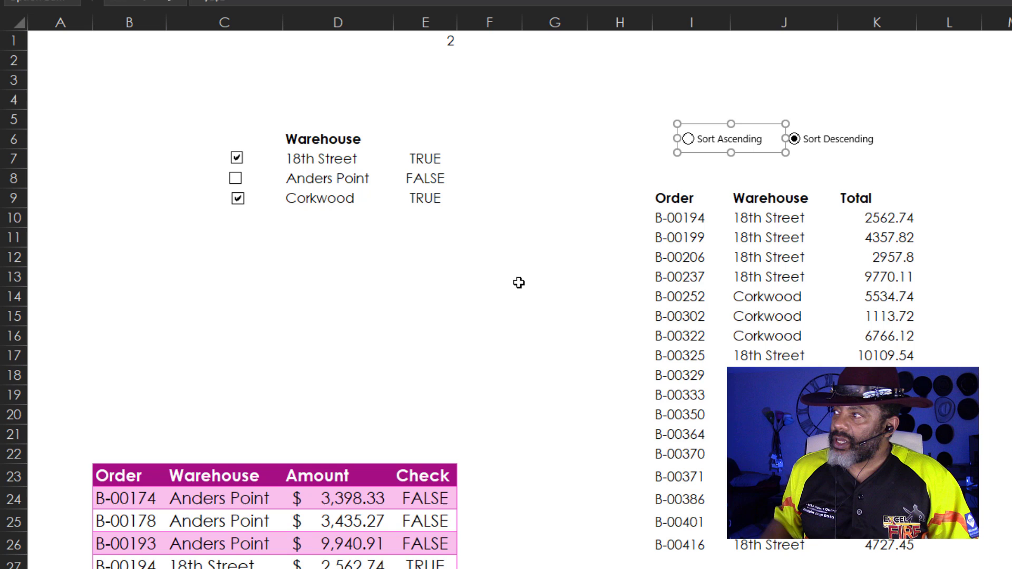
Step: Check the Sort Descending button's settings, then select it so E1 shows 2
left_click_drag(820, 142, 828, 162)
left_click(849, 149)
right_click(850, 148)
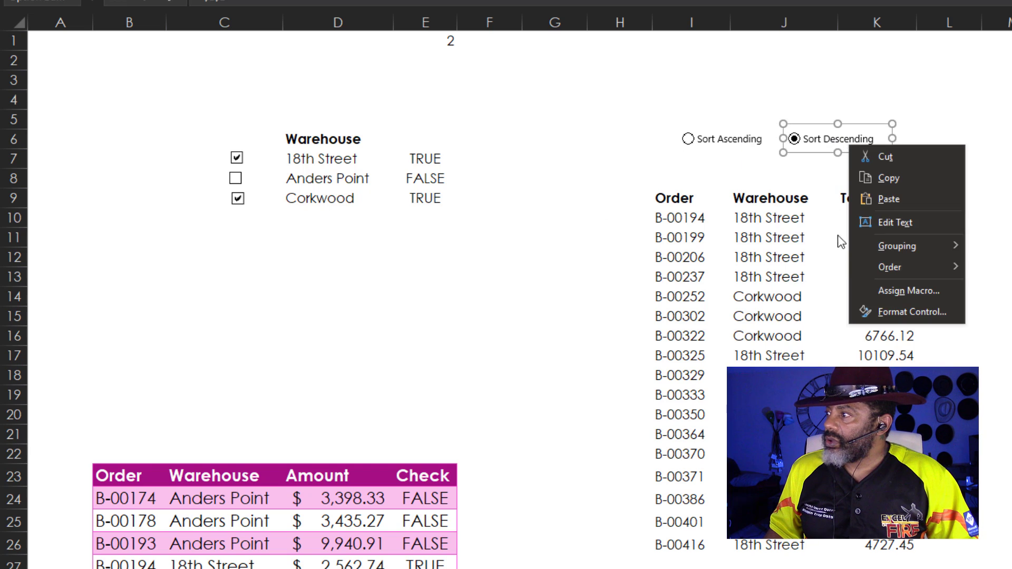
left_click(881, 312)
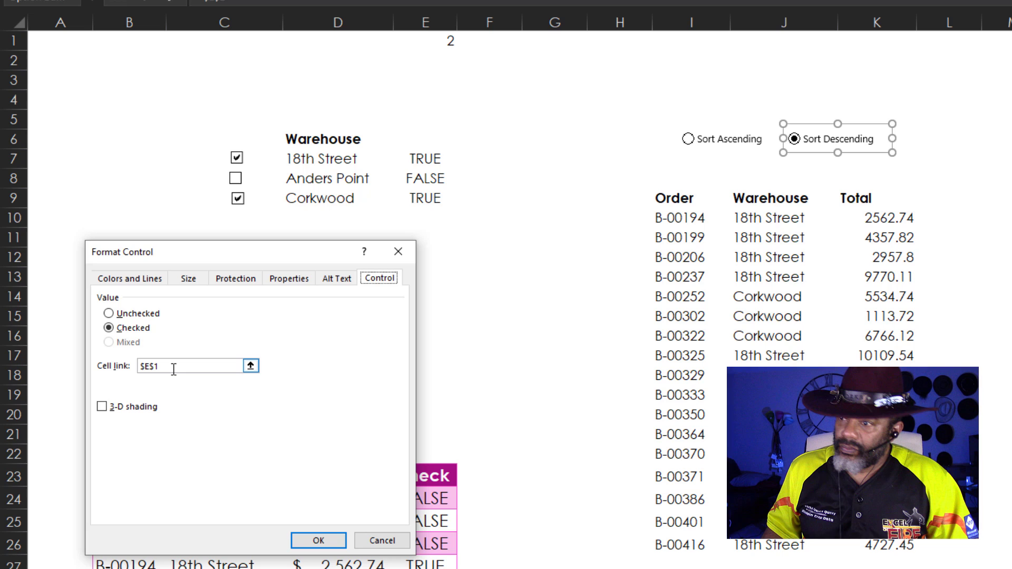
left_click(375, 542)
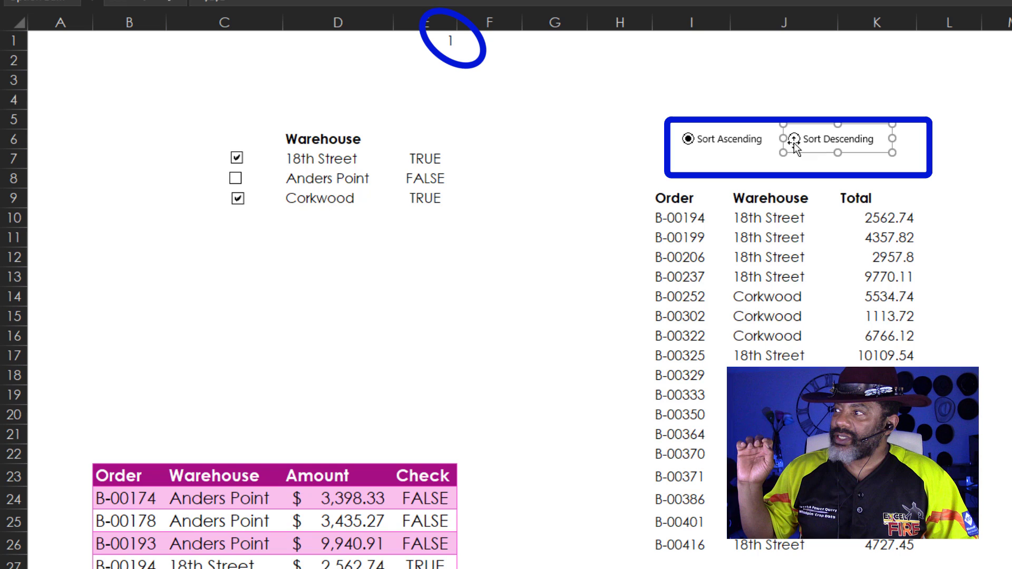
left_click(791, 179)
left_click(794, 139)
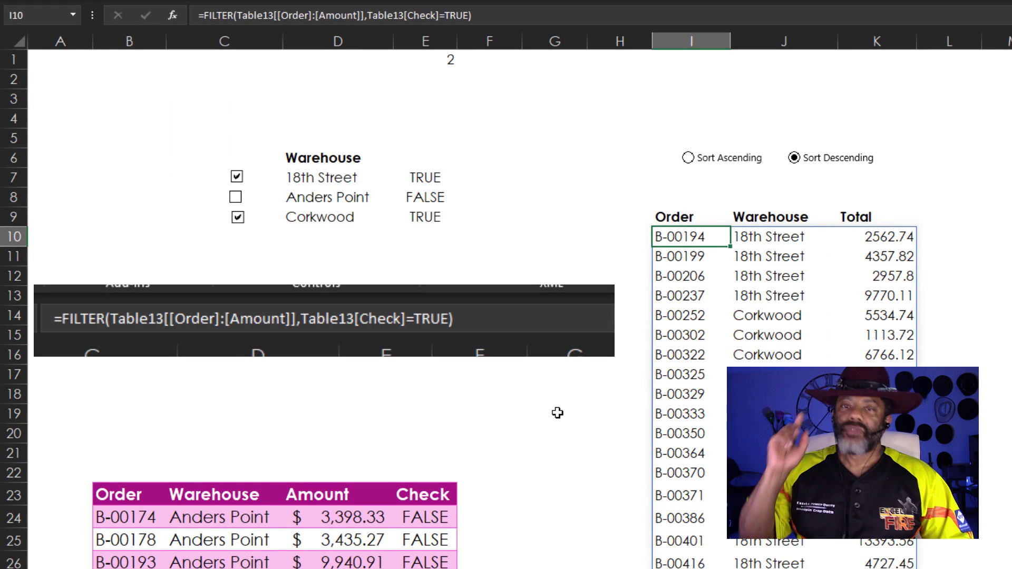
Step: Wrap I10's FILTER in SORT on column 3 with sort order IF(E1>1,-1,1)
left_click(204, 15)
type("sort")
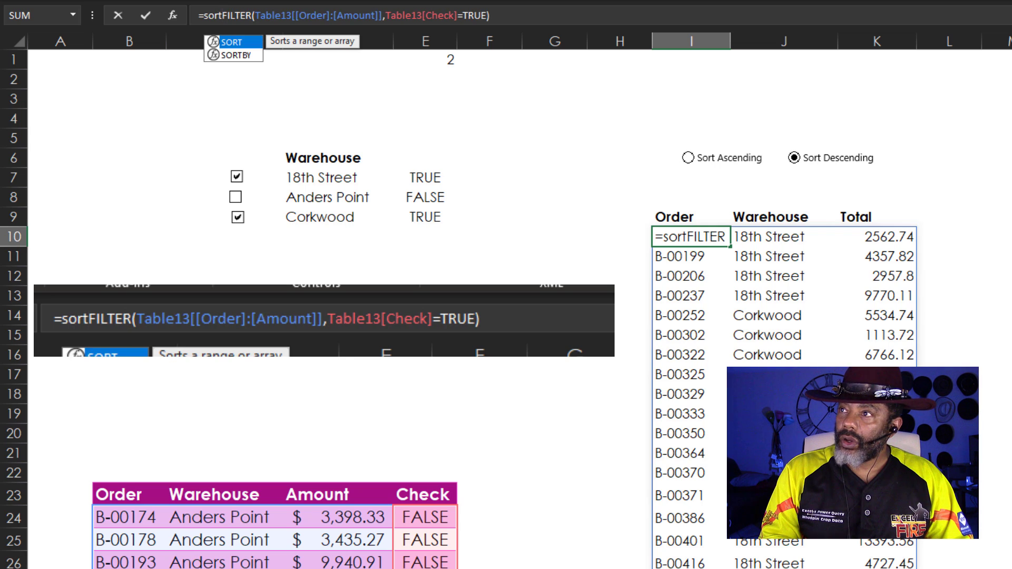
type("(")
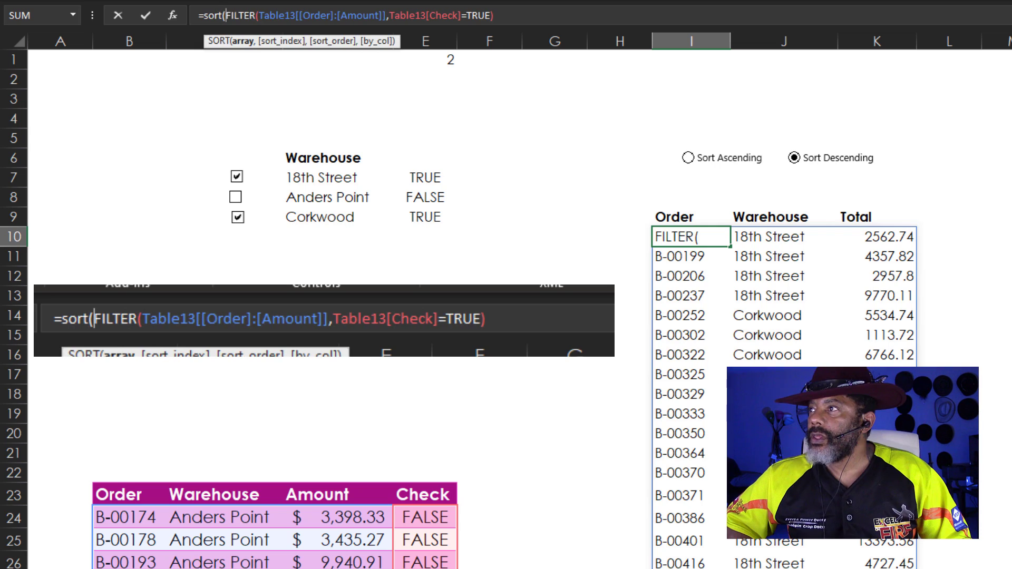
left_click(522, 12)
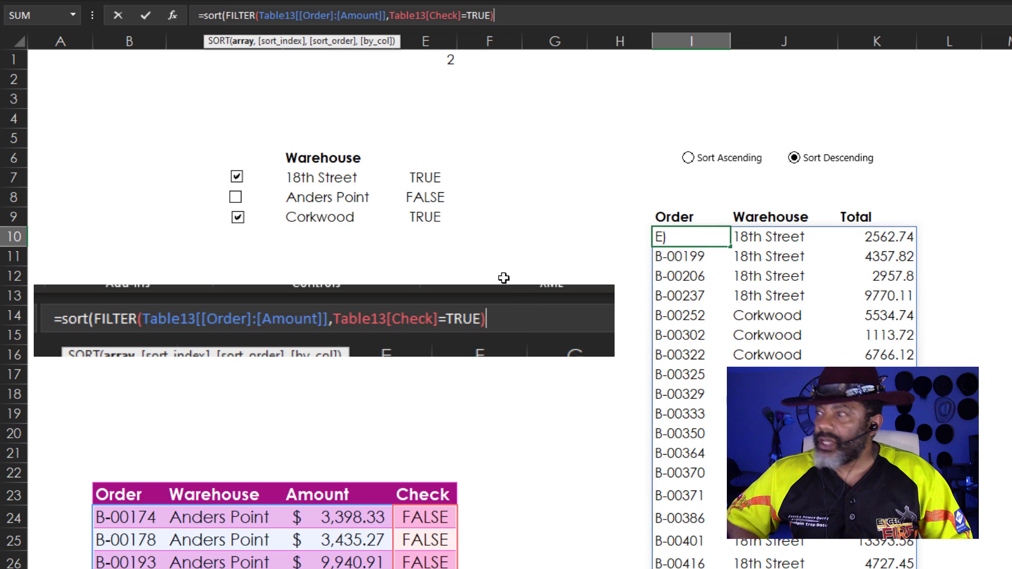
type(",")
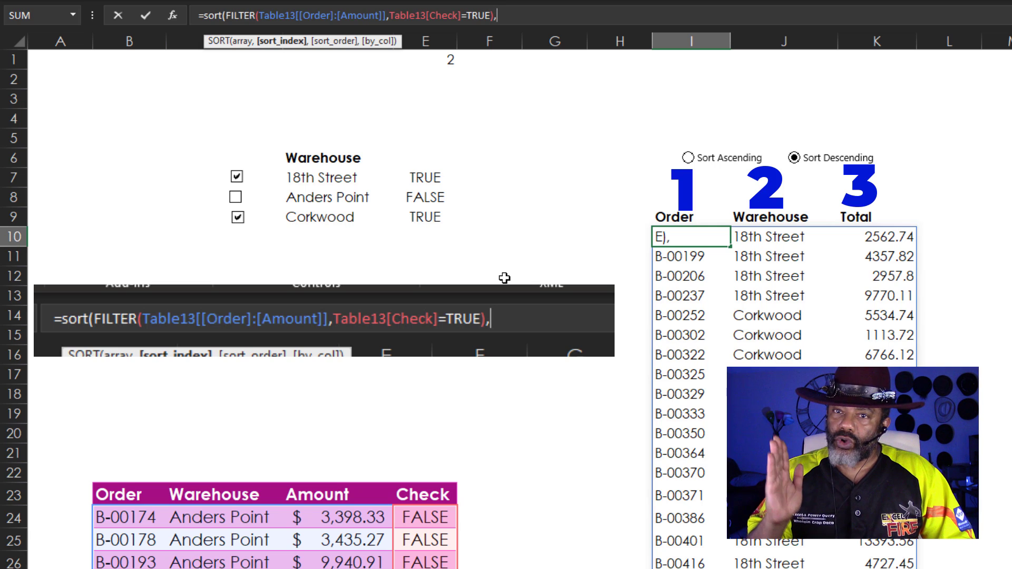
type("3")
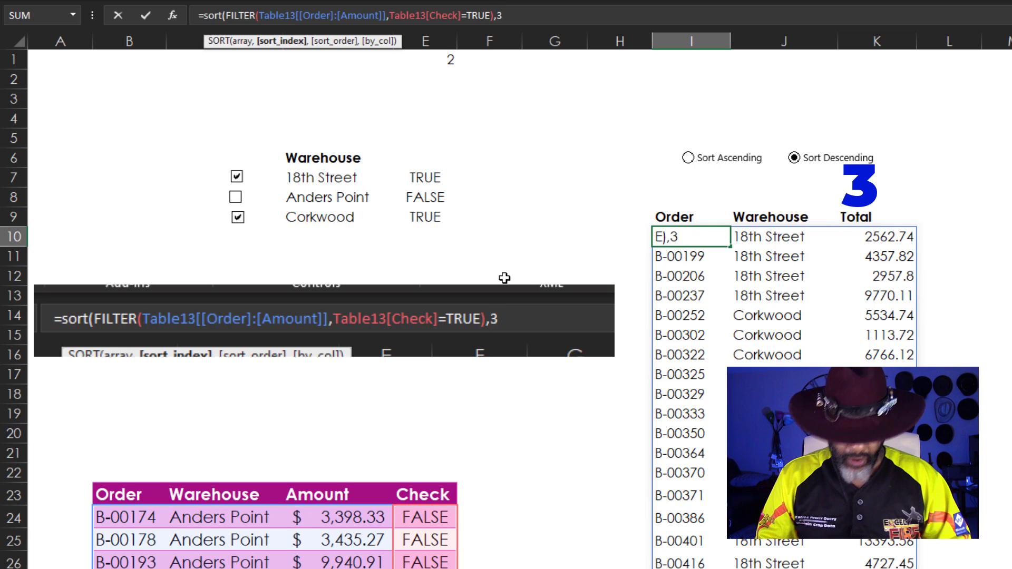
type(",")
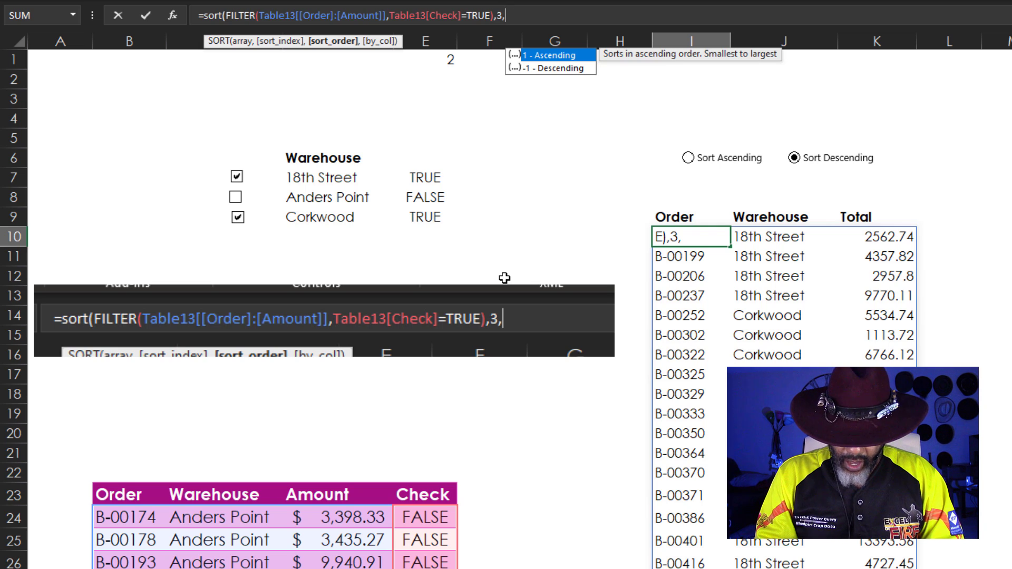
type("if")
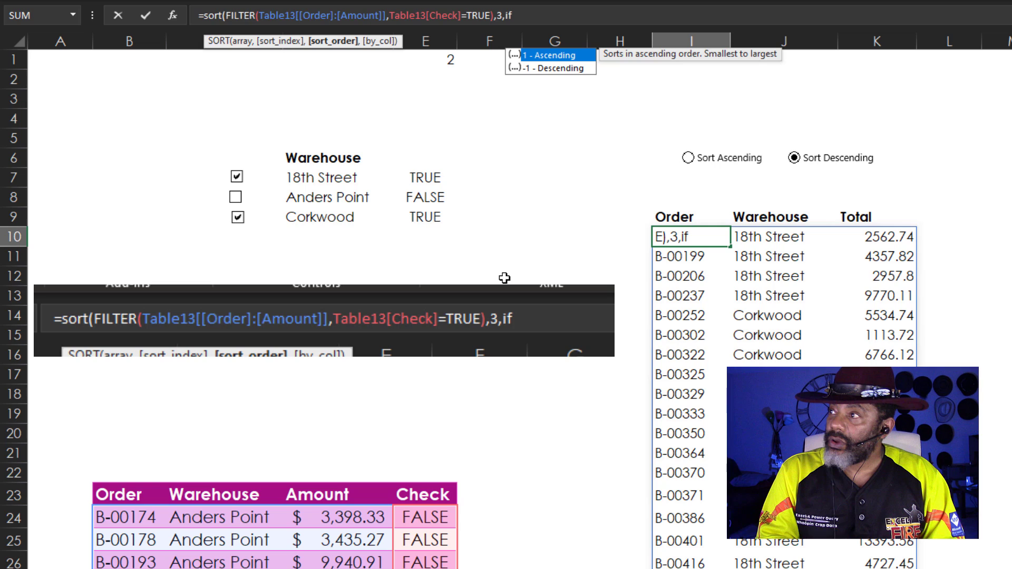
type("(")
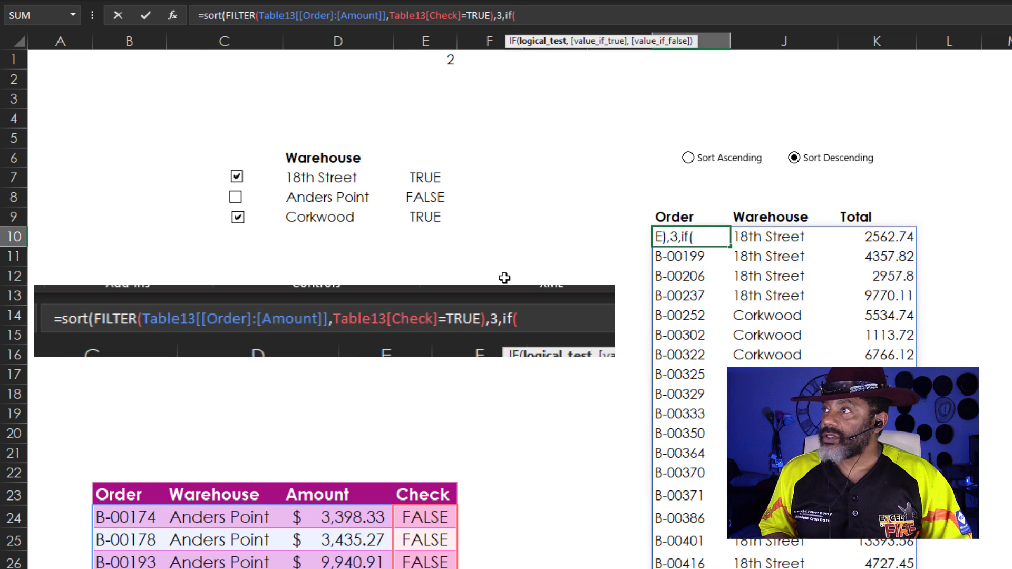
left_click(427, 58)
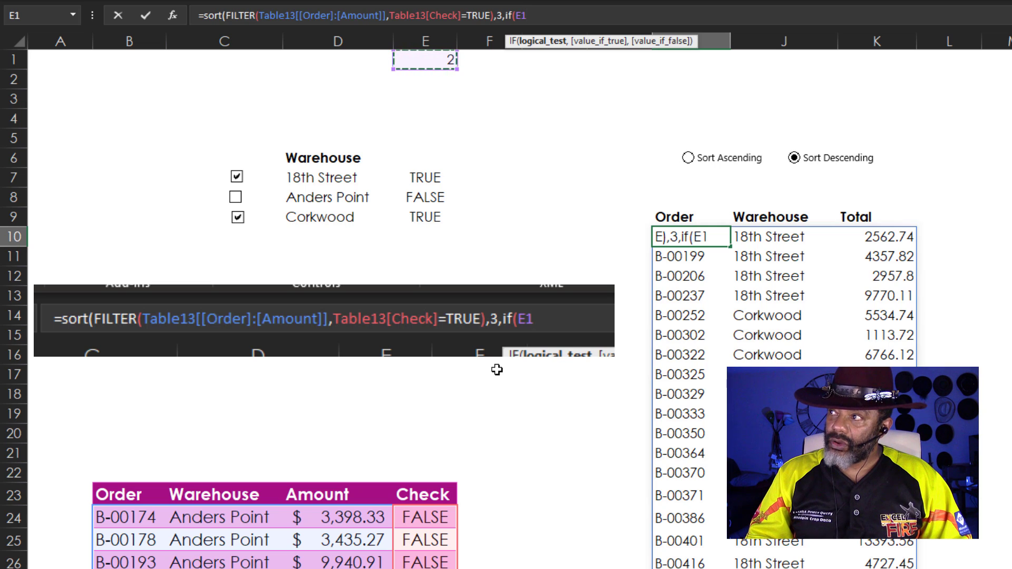
type(">")
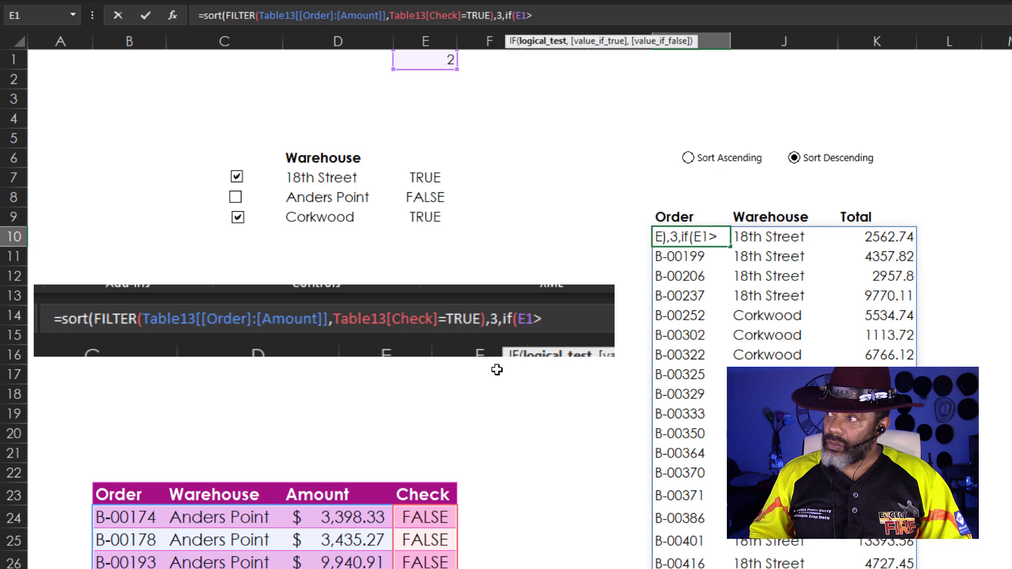
type("1")
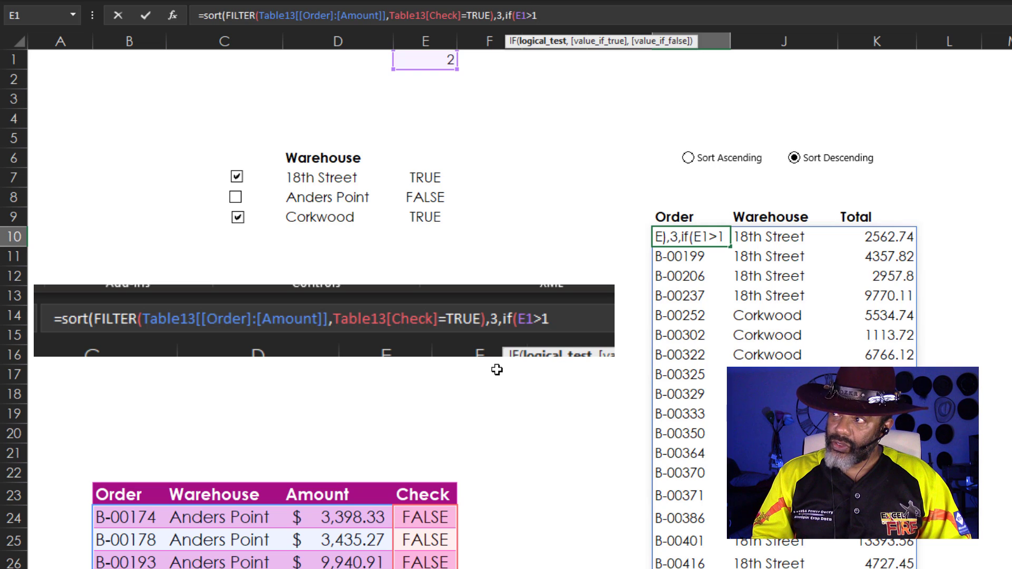
type(",")
type("-")
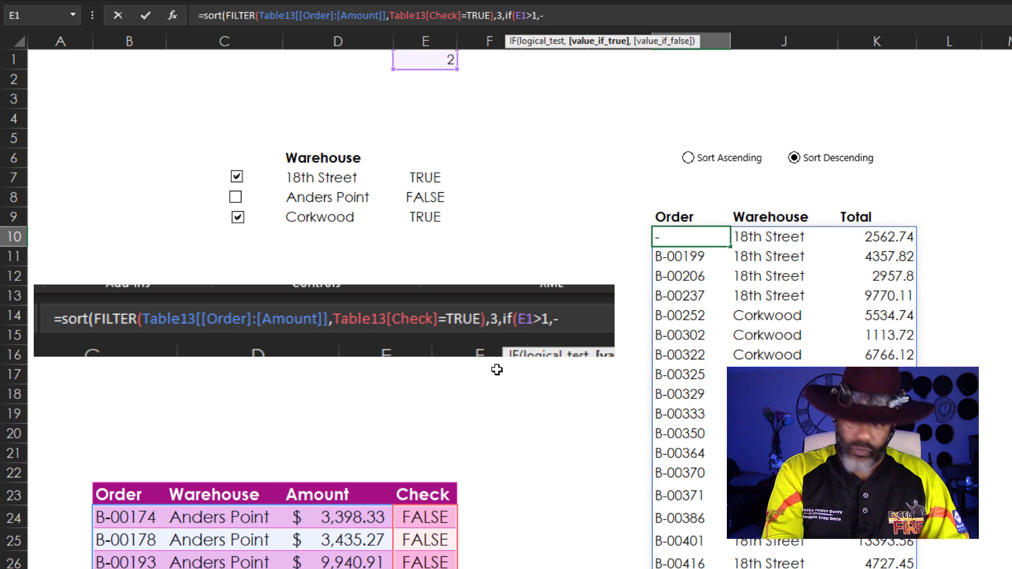
type("1,")
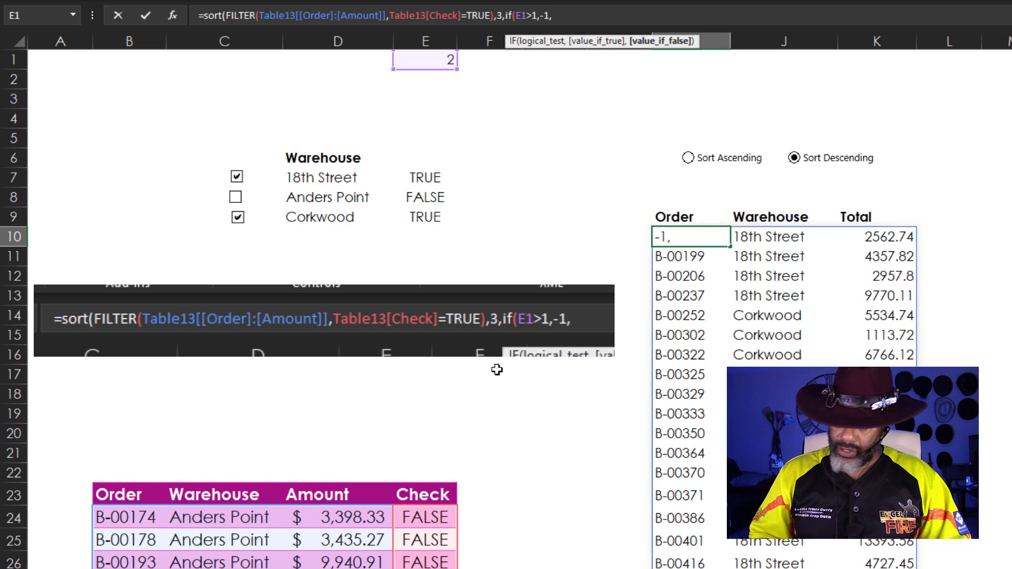
type("1")
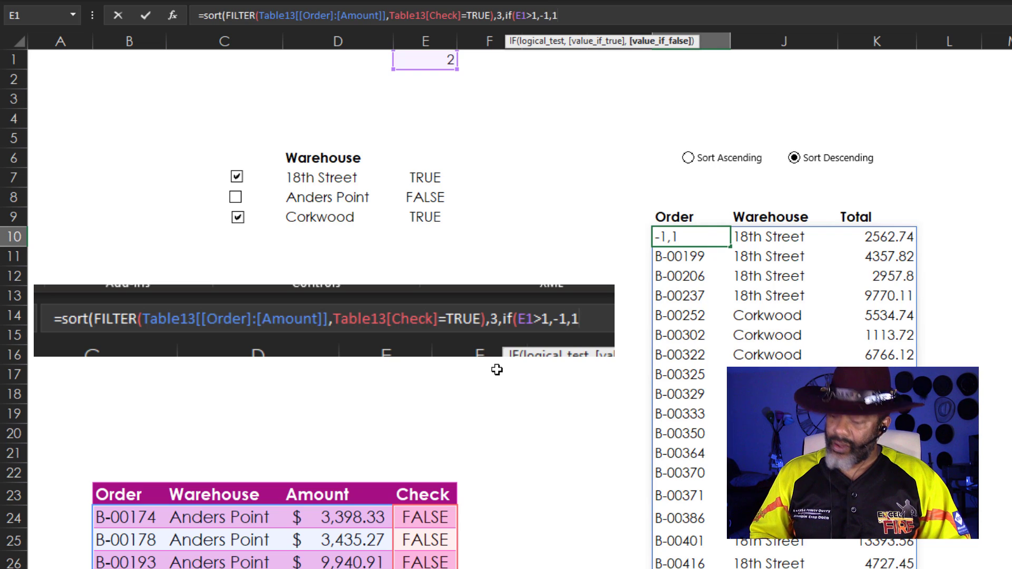
type(")")
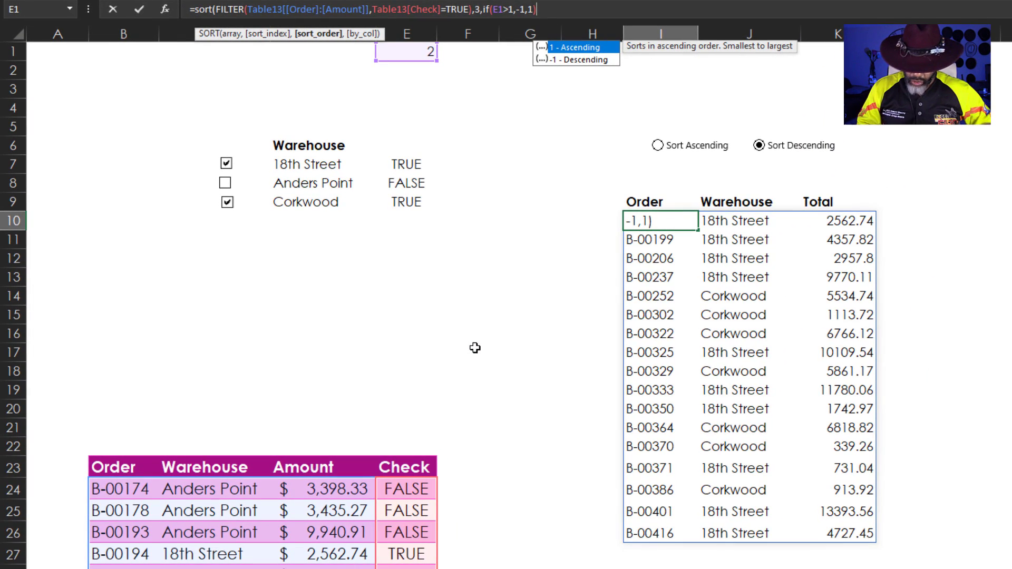
type(")")
key("Return")
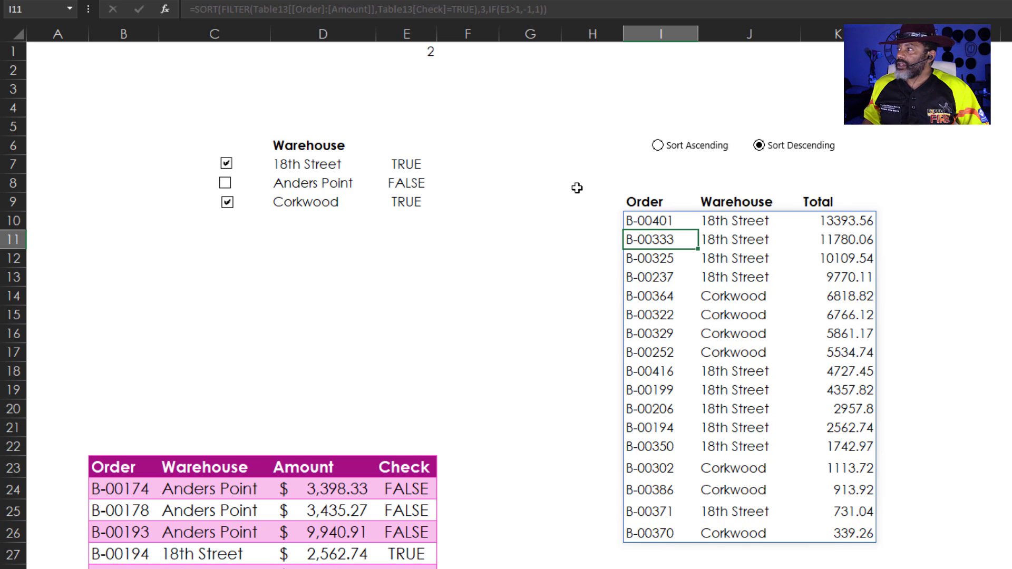
Step: Choose Sort Ascending and untick the 18th Street and Corkwood warehouse checkboxes
left_click(658, 146)
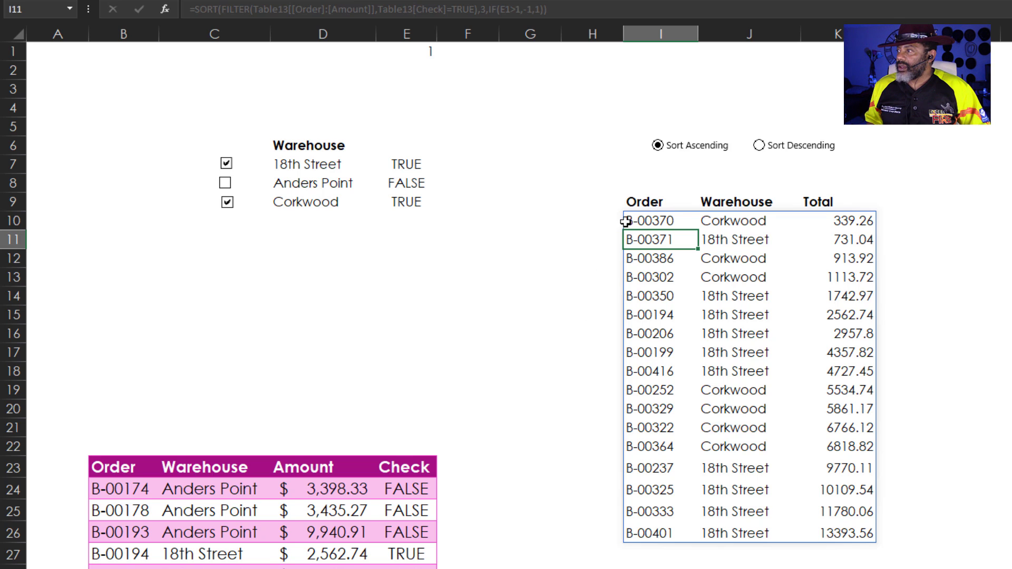
left_click(227, 165)
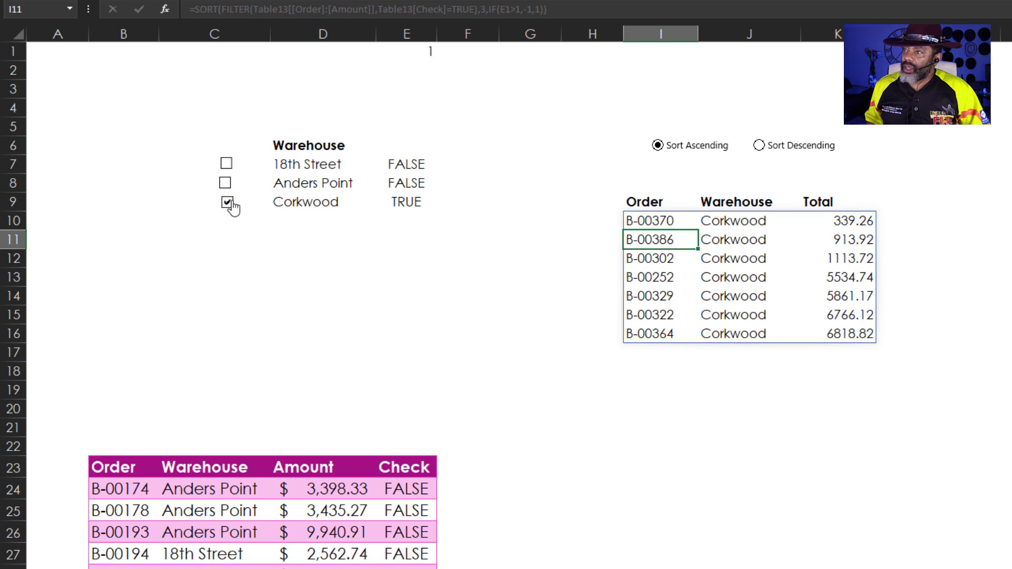
left_click(228, 203)
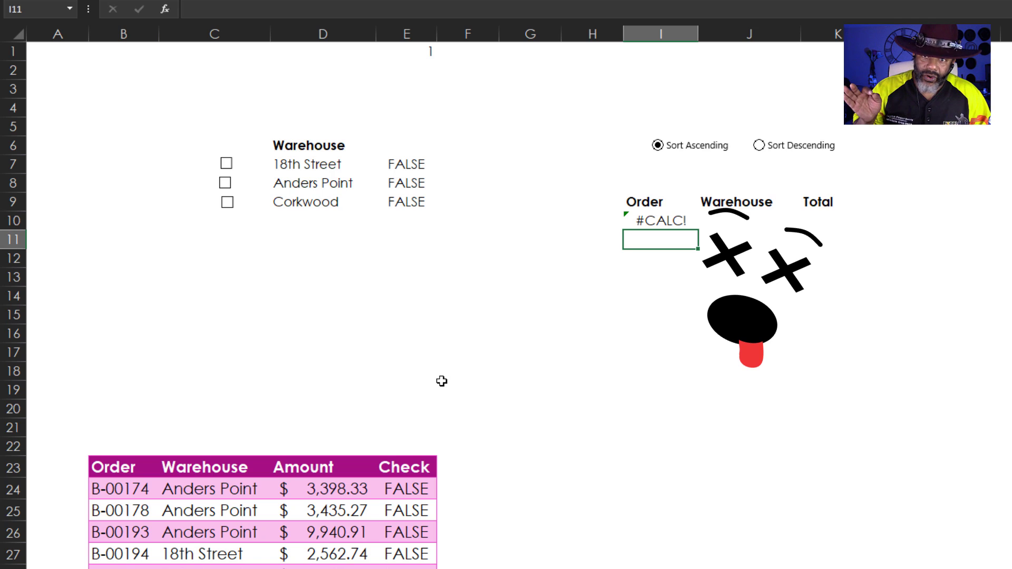
Step: Wrap I10's SORT formula in IFERROR with the fallback text "pick something!"
key("Up")
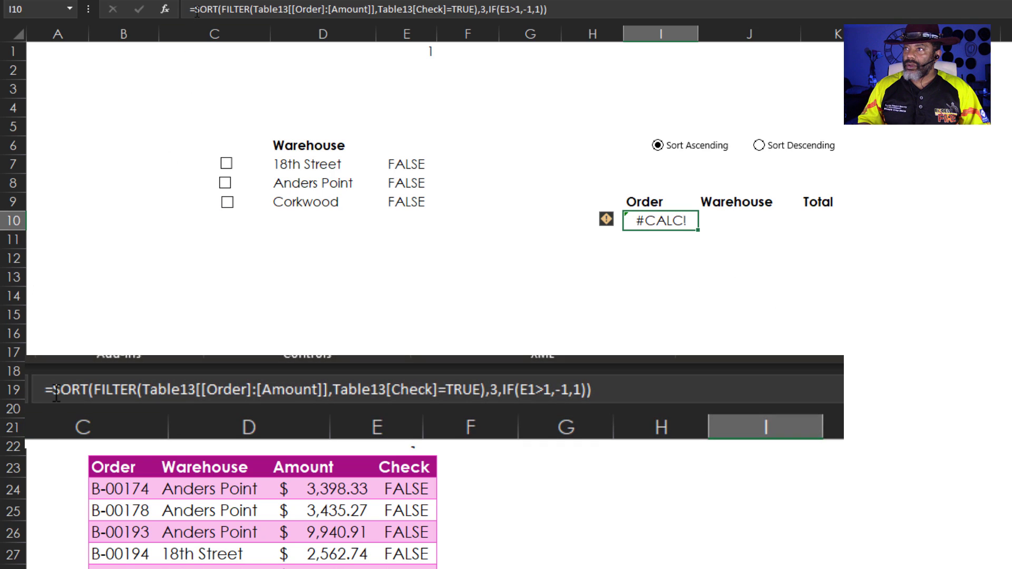
left_click(194, 9)
type("if")
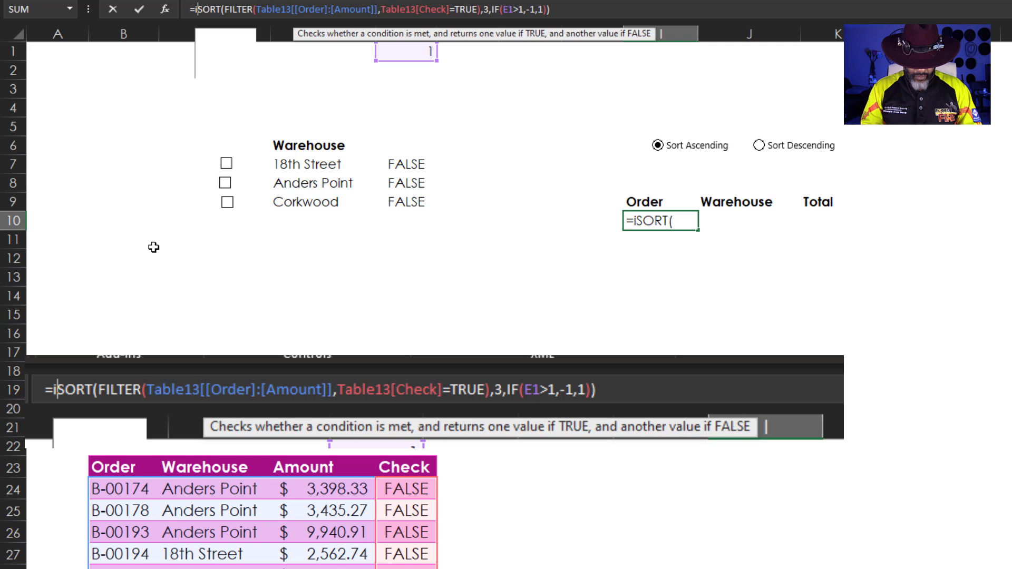
type("e")
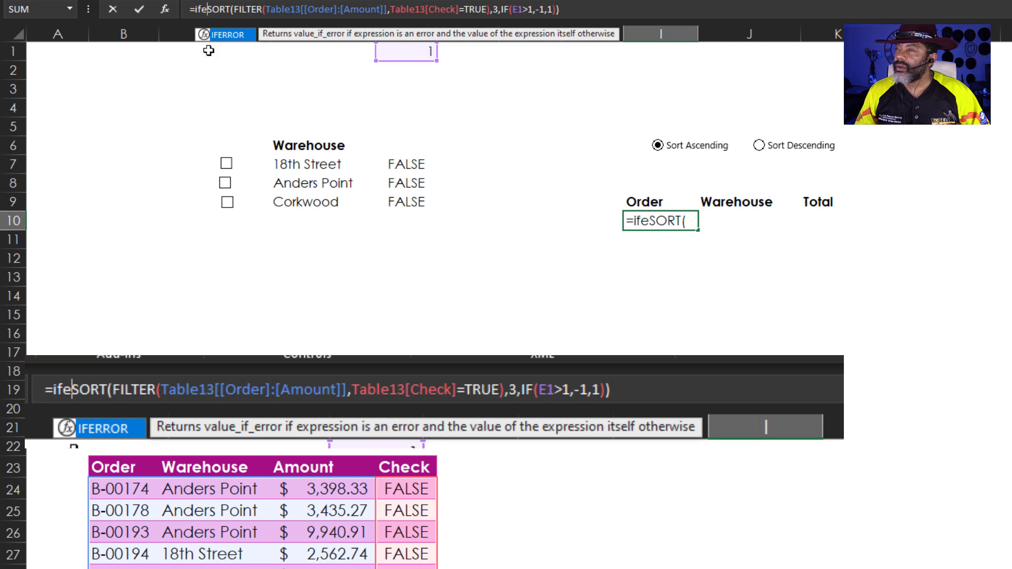
double_click(229, 38)
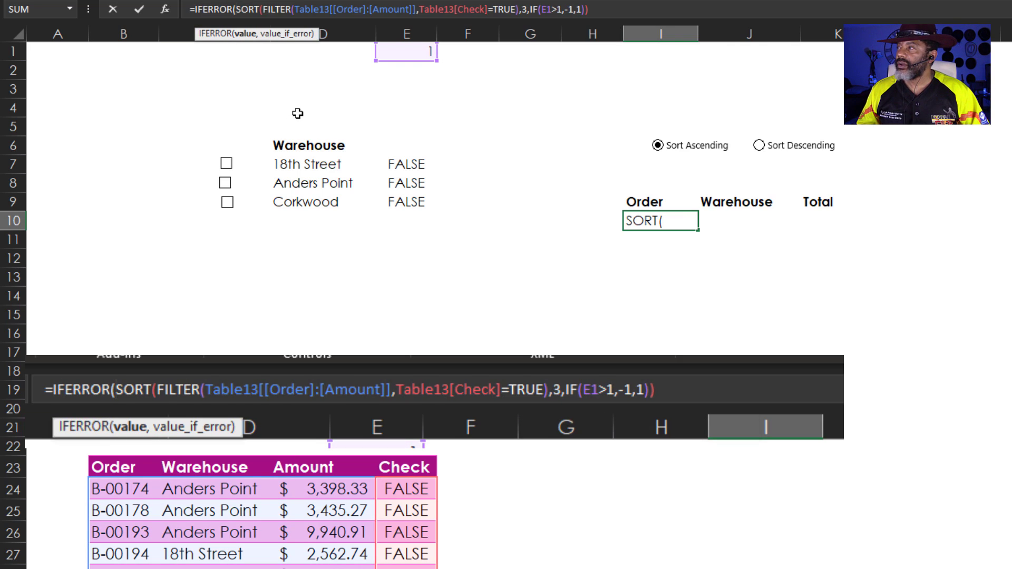
left_click(615, 14)
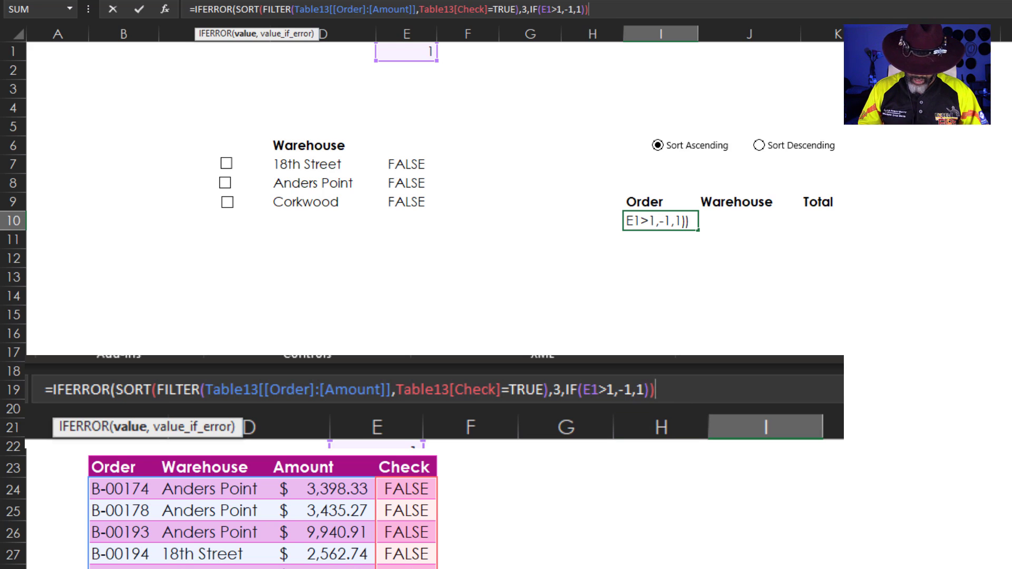
type(",")
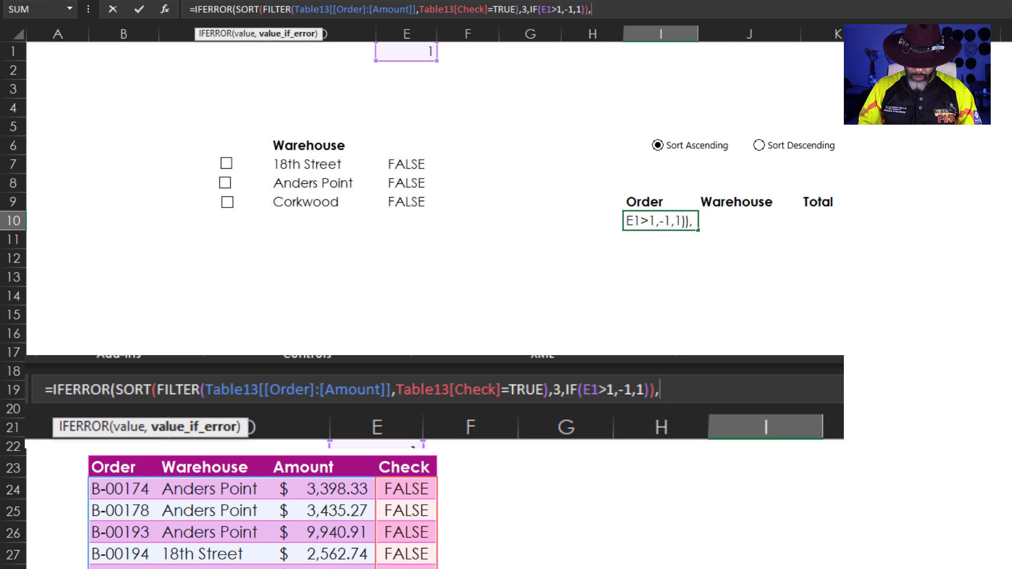
type("\"pick someth")
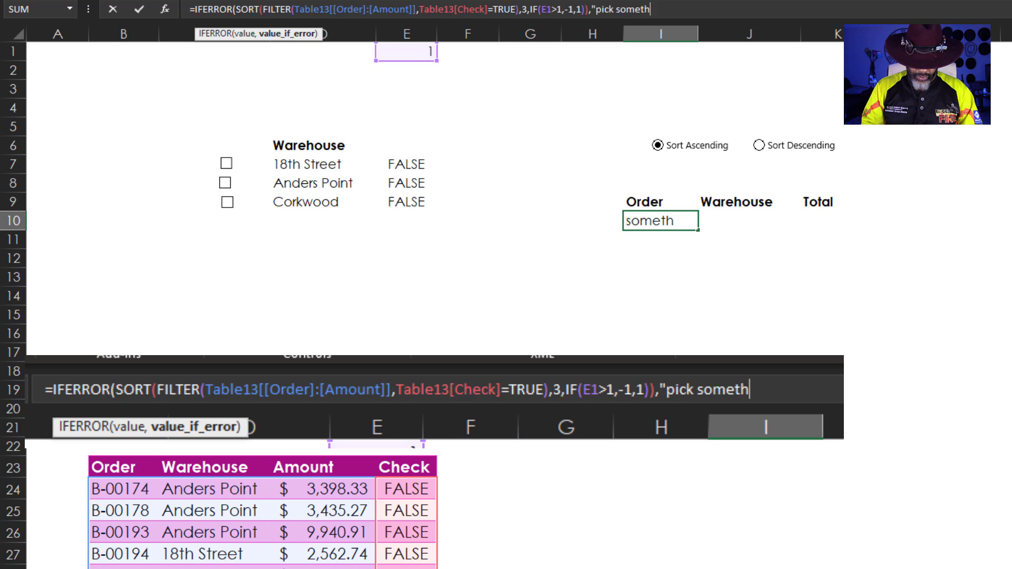
type("ing!\"")
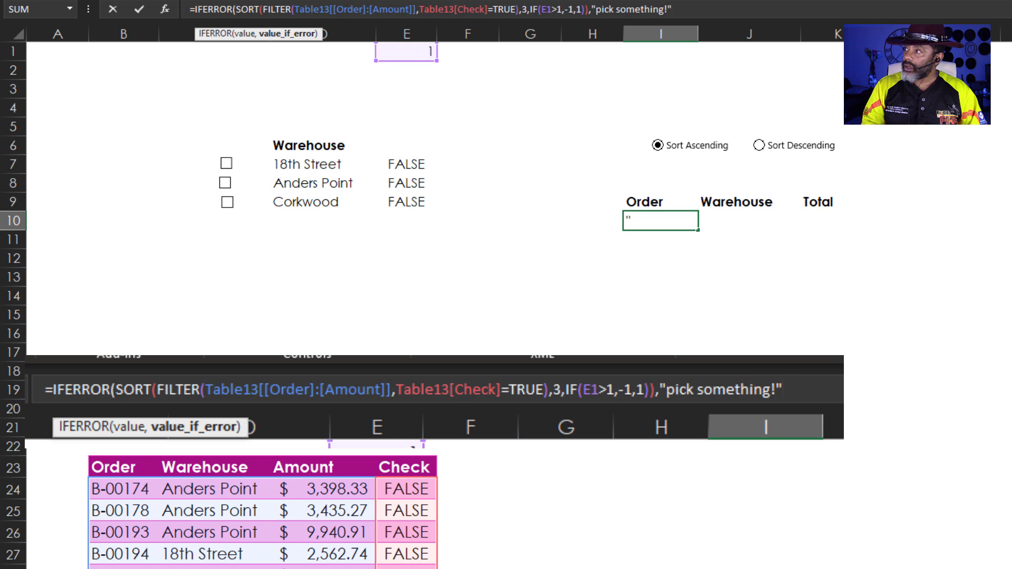
type(")")
key("Return")
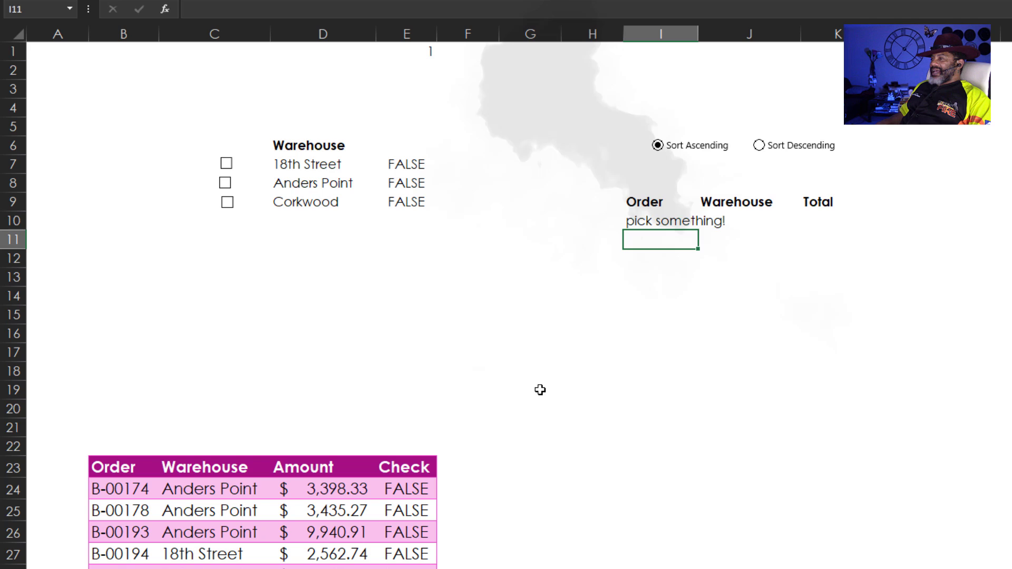
Step: Tick Anders Point and choose Sort Descending, listing its orders from 10897.21 down
left_click(226, 184)
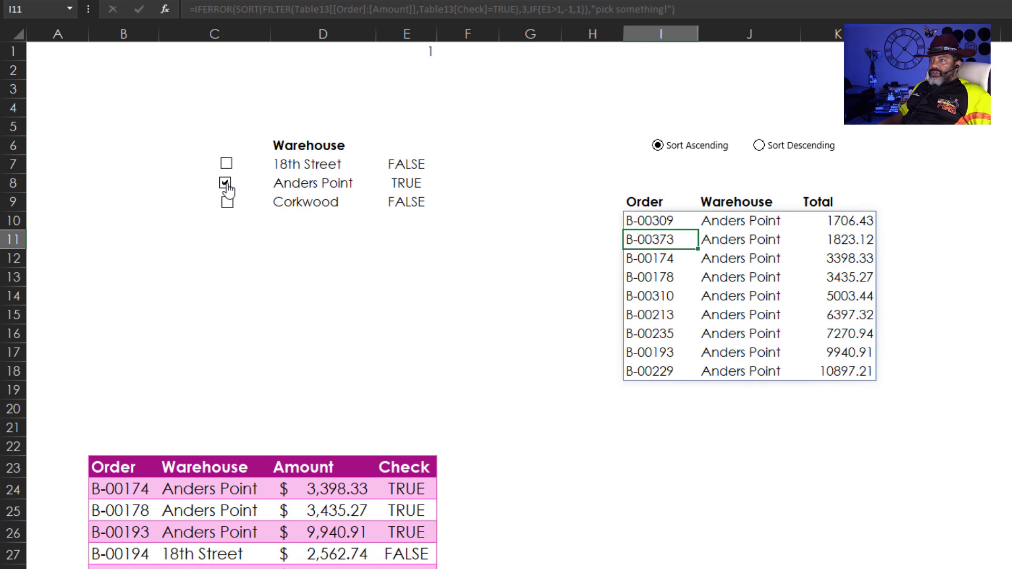
left_click(759, 148)
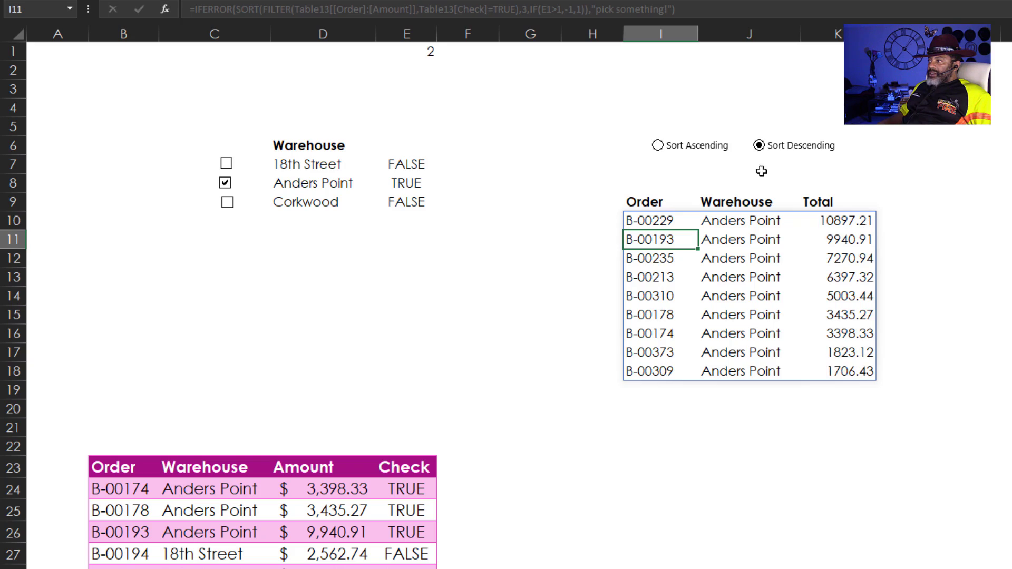